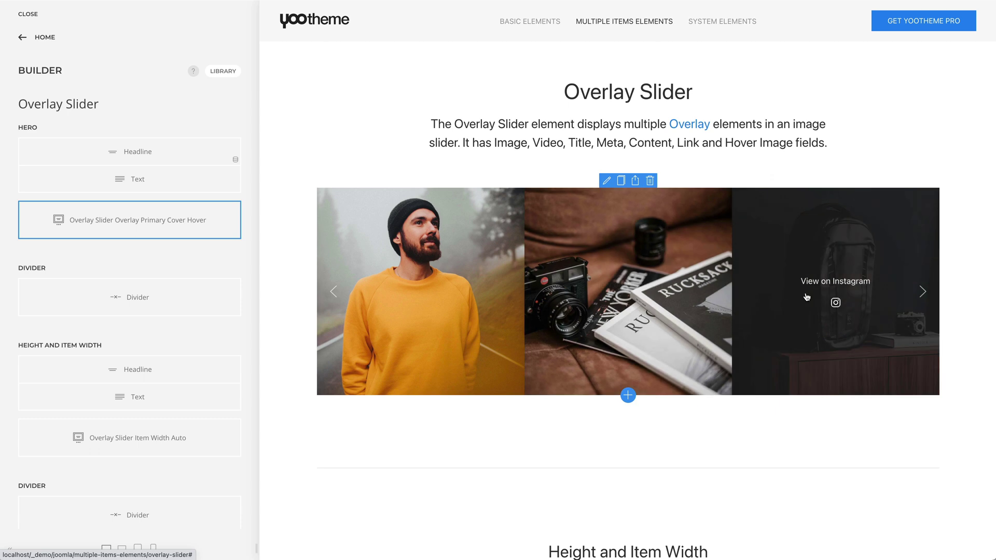
Page the hero slider forward two slides, then open its Overlay Slider element settings.
click(921, 297)
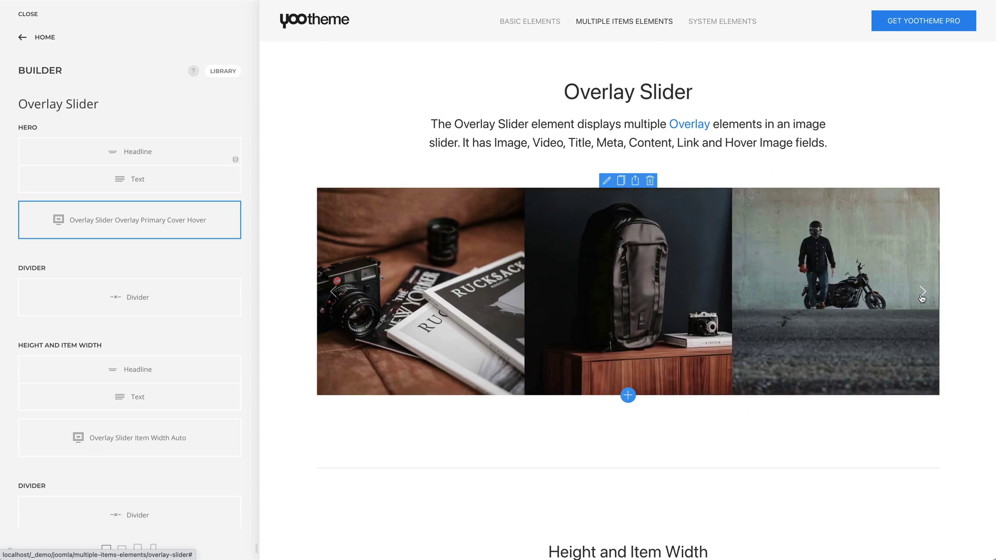
click(922, 297)
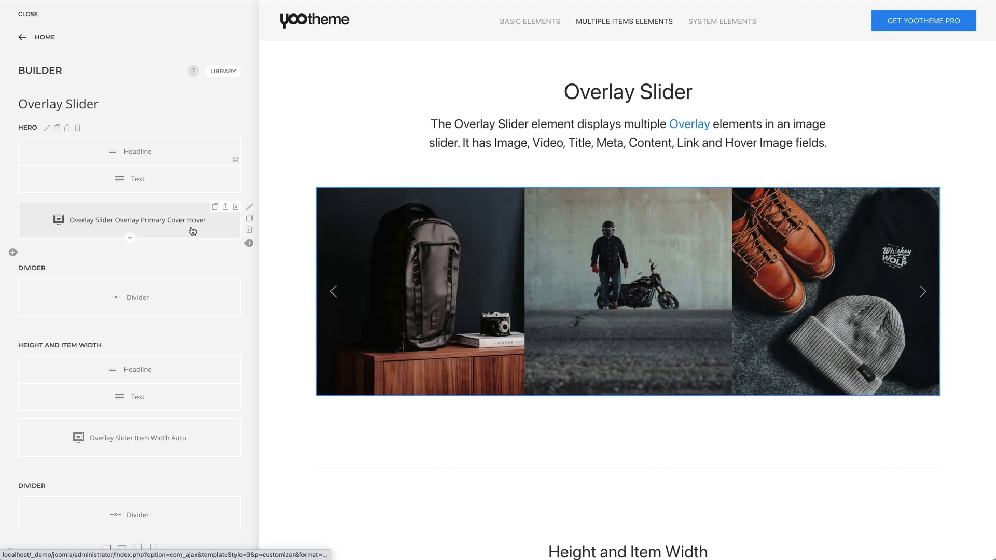
click(191, 226)
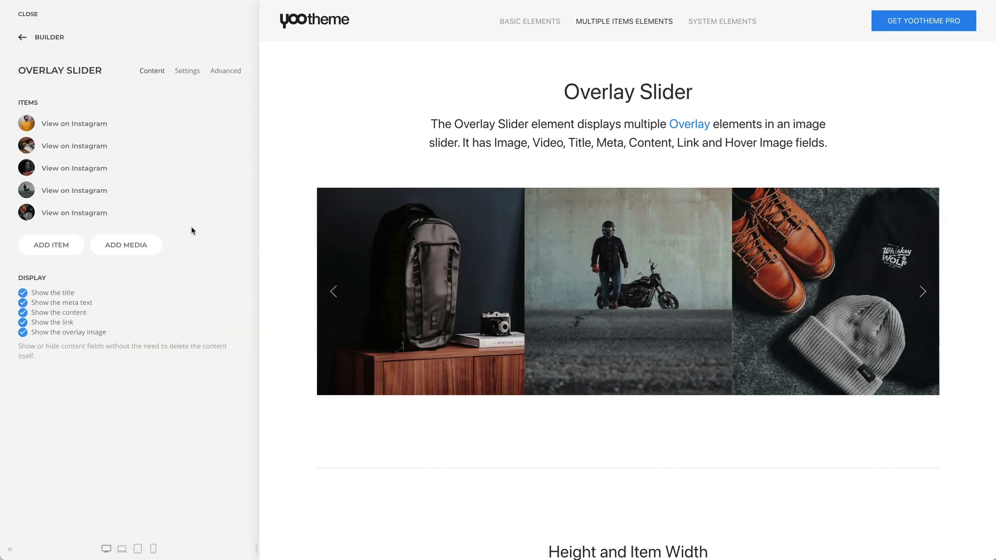
Review the first View on Instagram item's fields, then open the Height and Item Width slider.
click(176, 133)
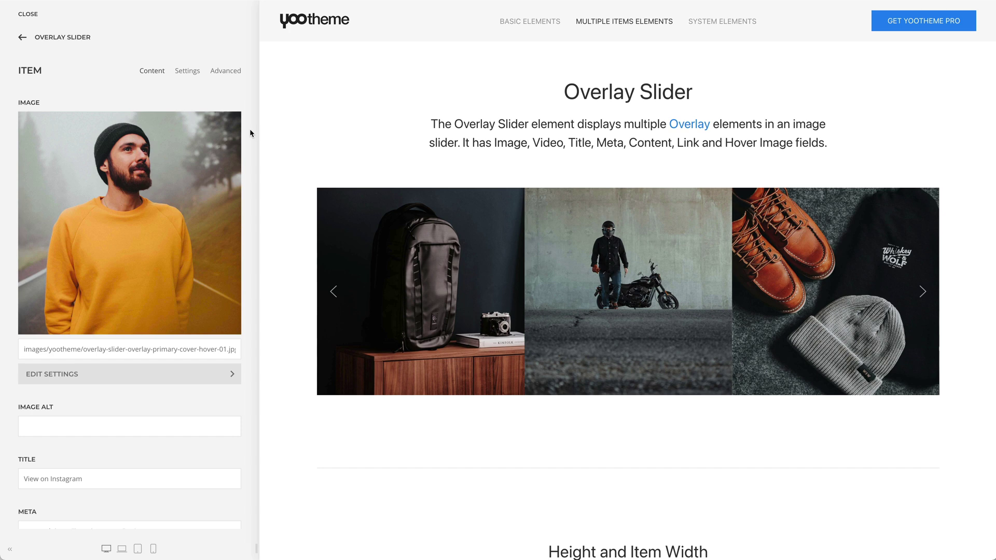
scroll(250, 134, down, 6)
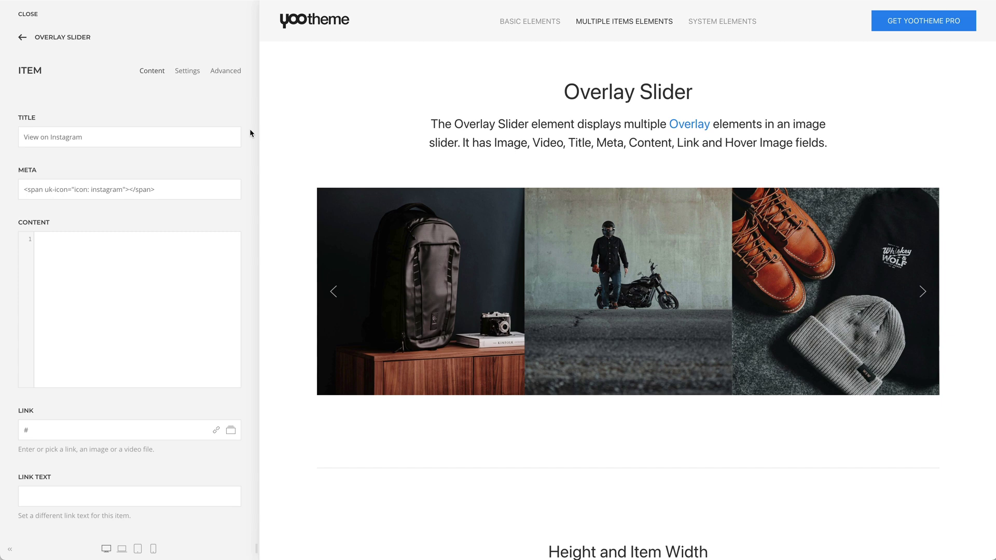
scroll(250, 134, down, 3)
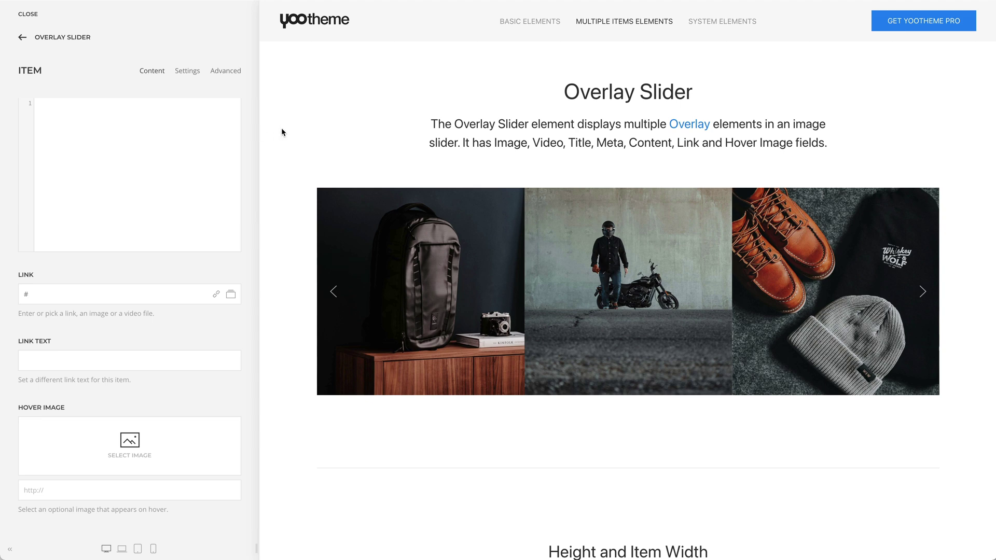
scroll(282, 129, down, 10)
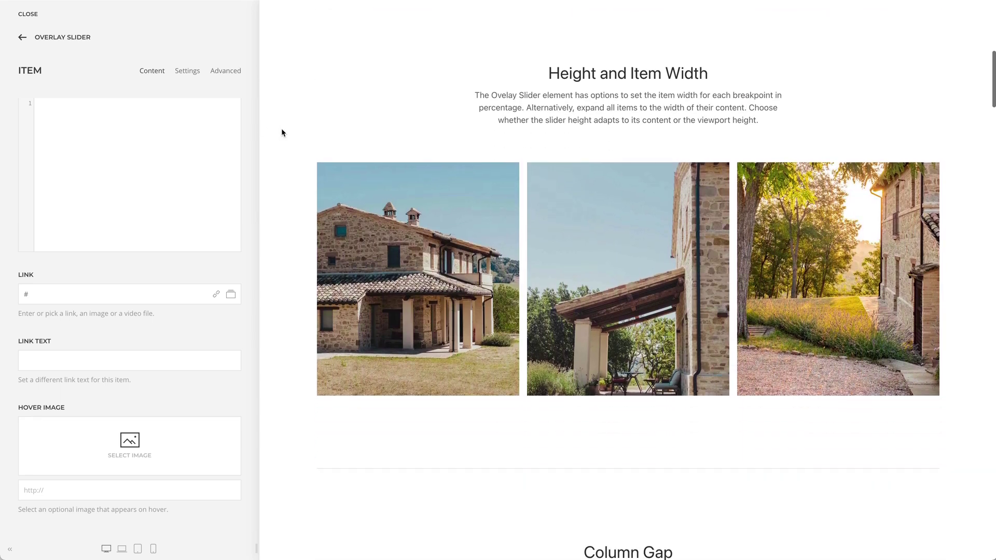
click(606, 155)
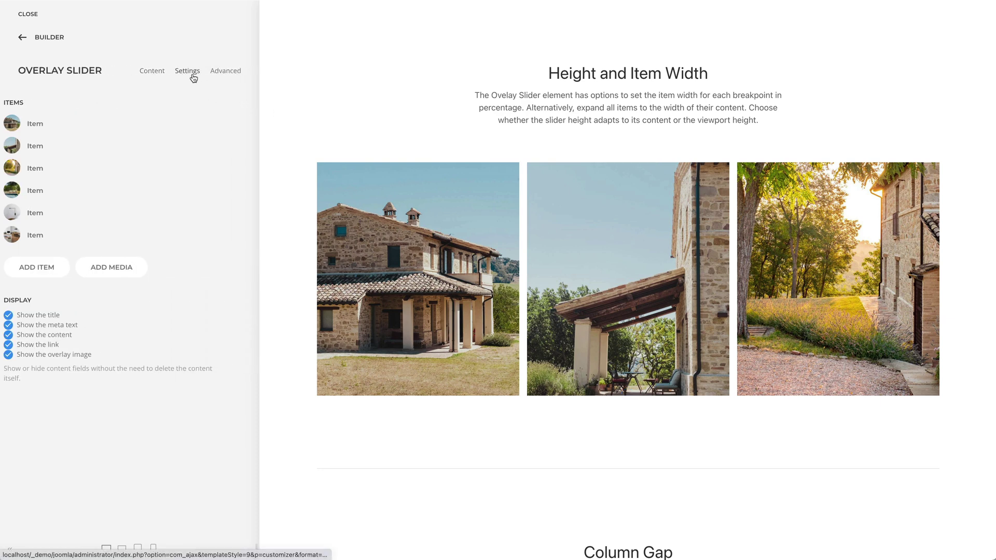
Show the Height and Item Width slider's Settings and switch the preview to phone width.
click(190, 72)
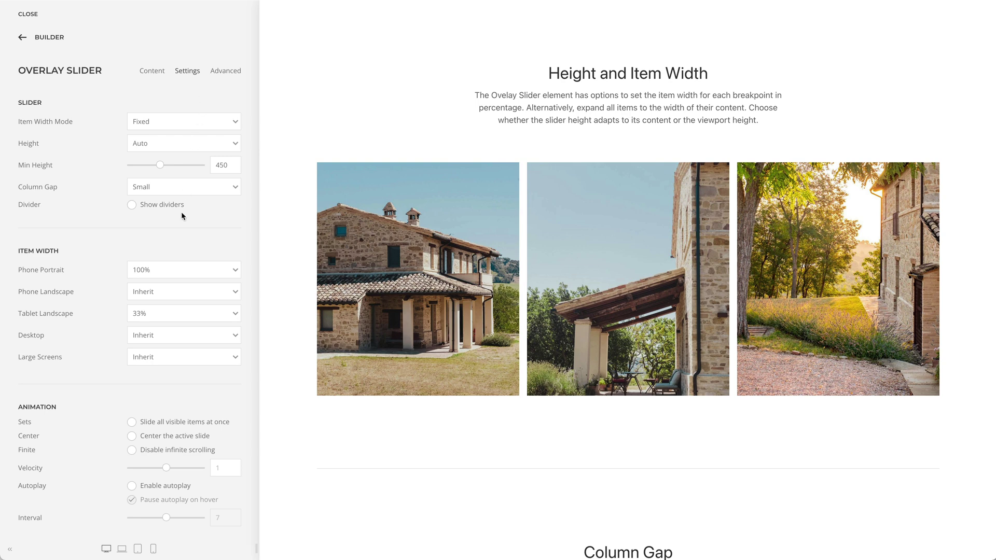
click(153, 548)
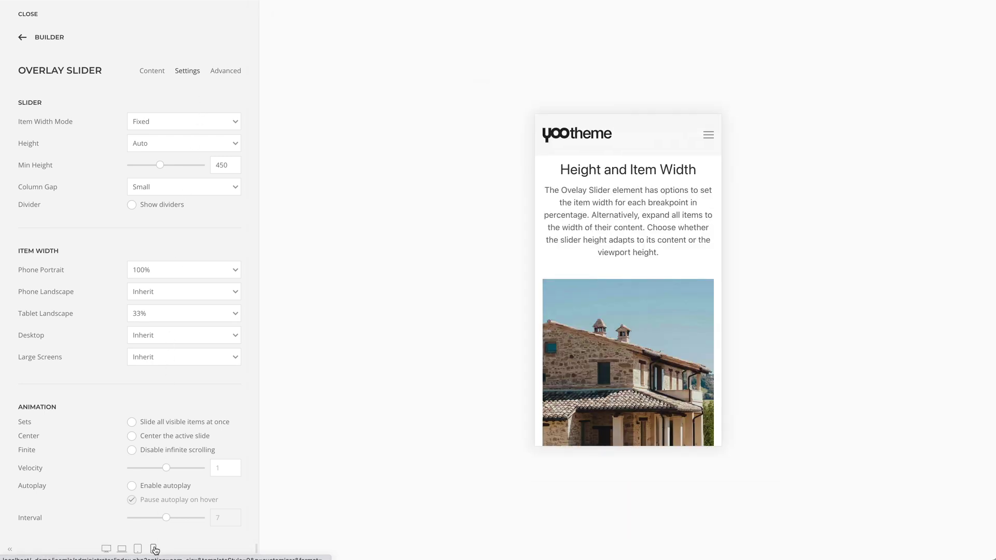
Preview the slider at tablet portrait, tablet landscape, laptop and desktop widths.
scroll(537, 352, down, 3)
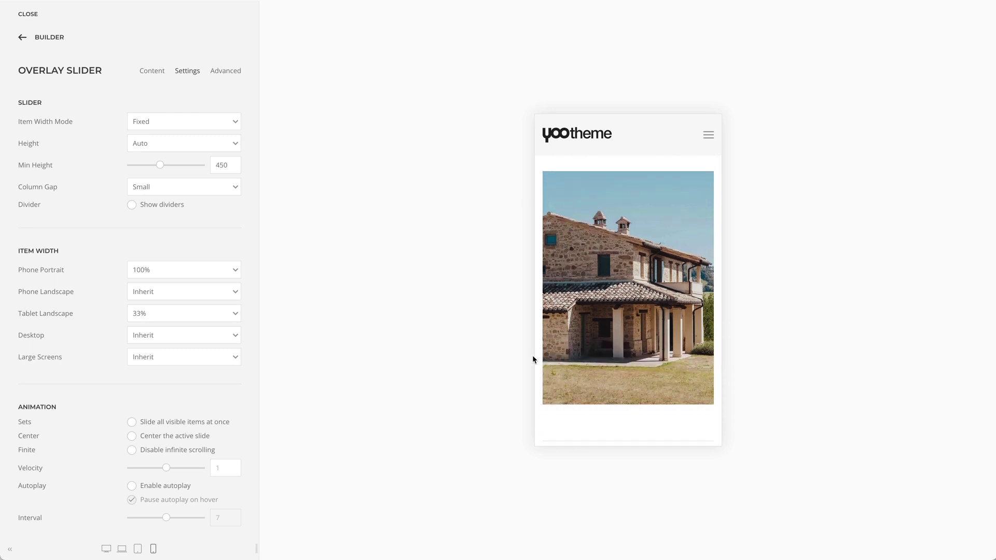
click(137, 549)
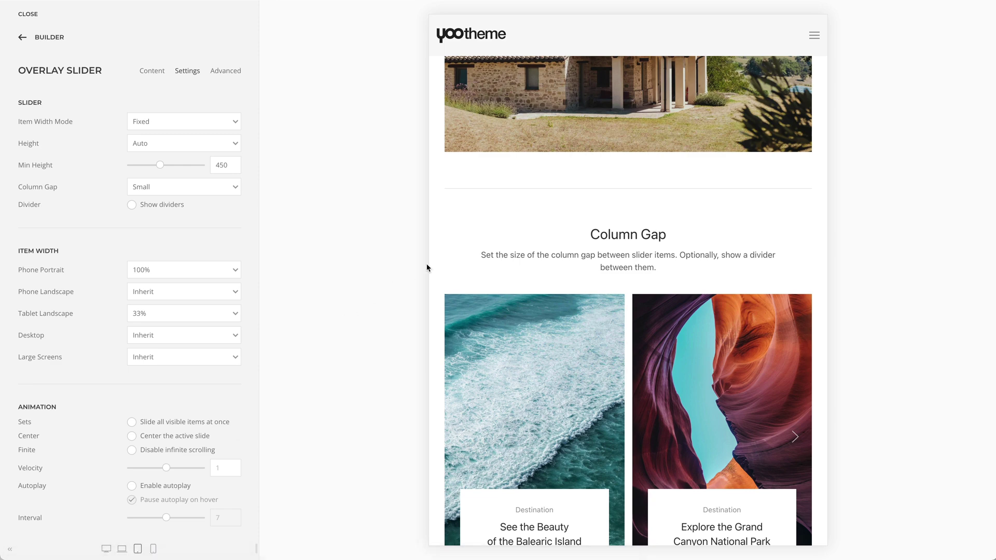
scroll(430, 266, up, 5)
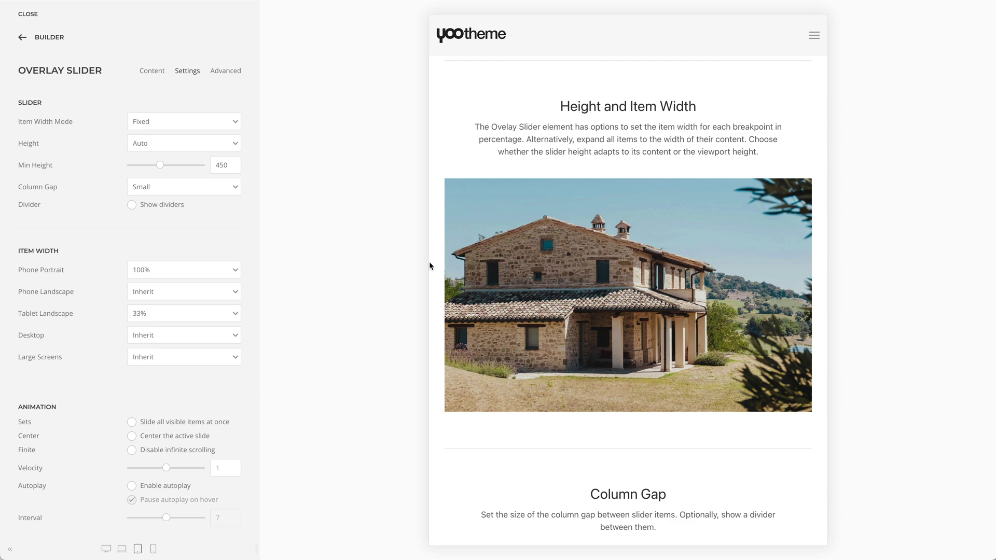
click(138, 549)
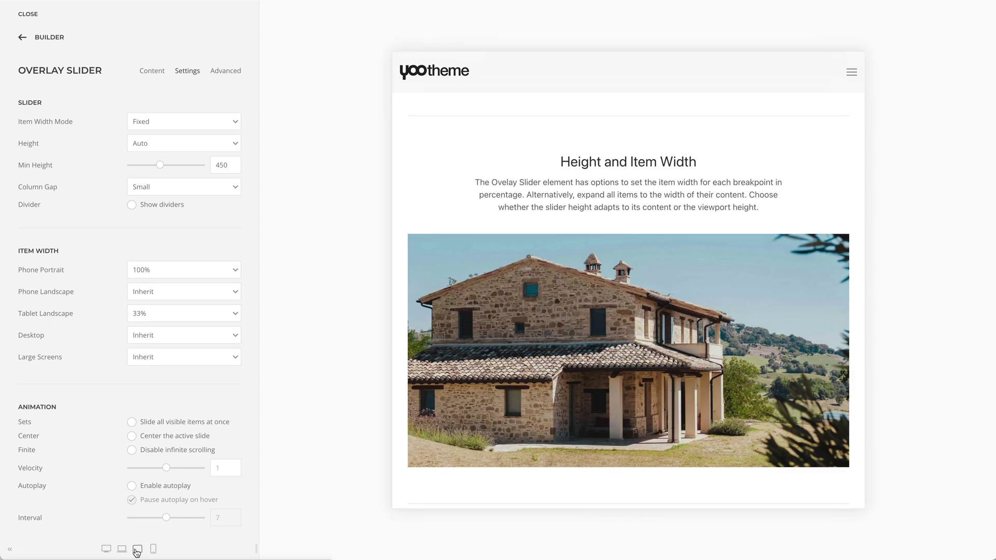
scroll(374, 396, down, 2)
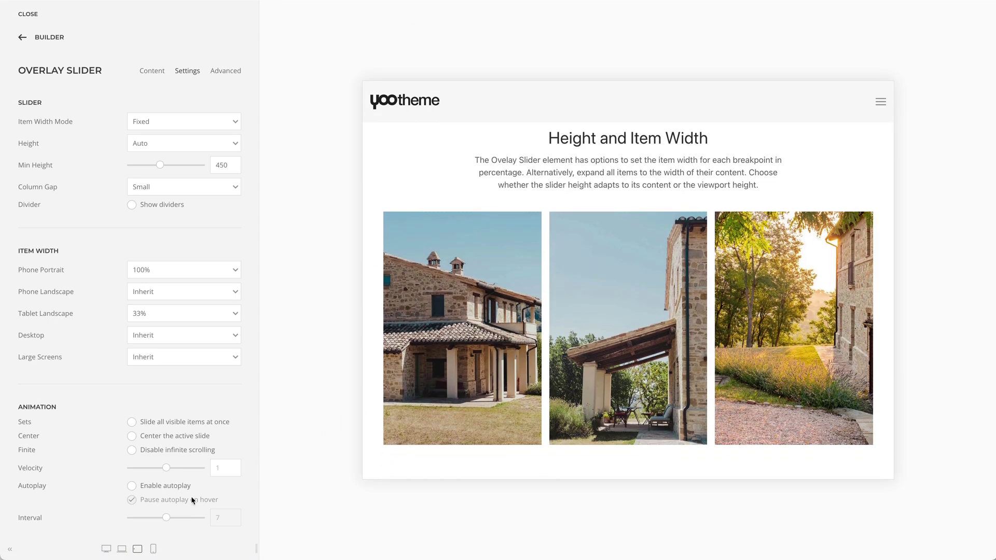
click(123, 549)
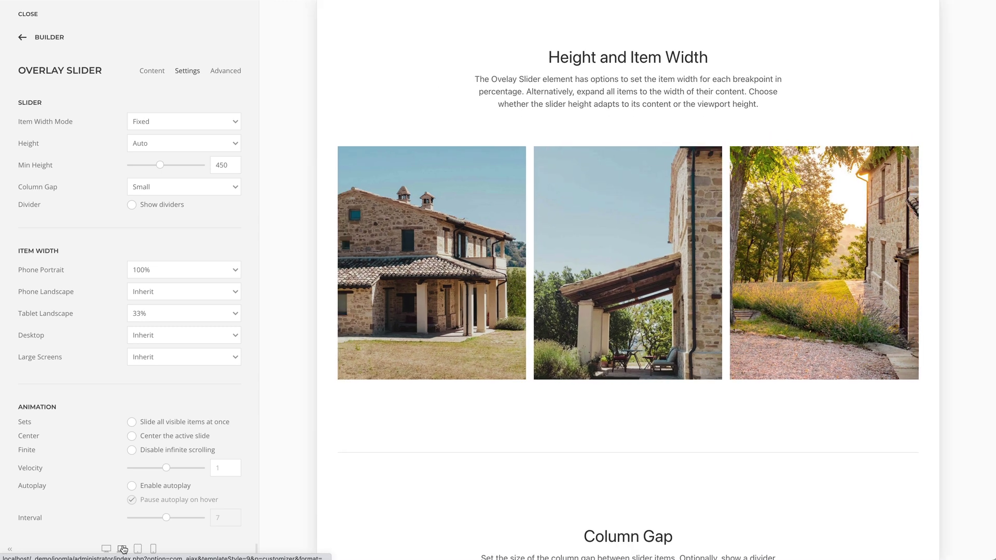
click(106, 549)
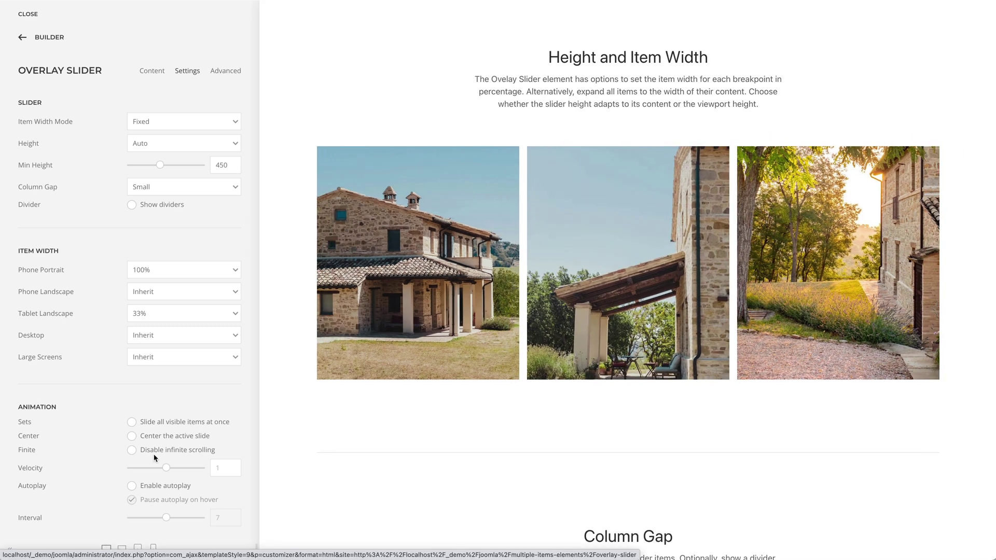
Try a Viewport (Minus 20%) slider height, then revert Height to Auto.
click(220, 144)
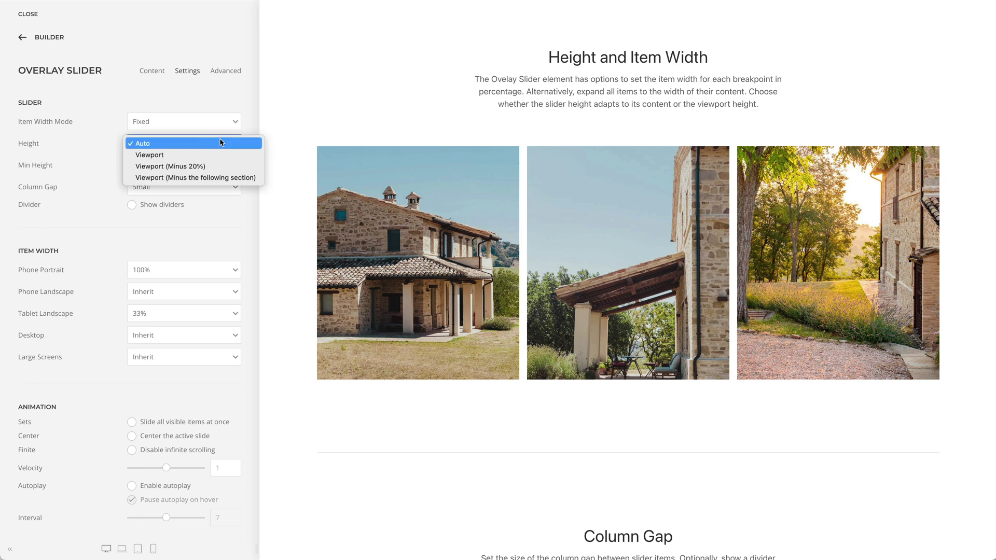
click(220, 165)
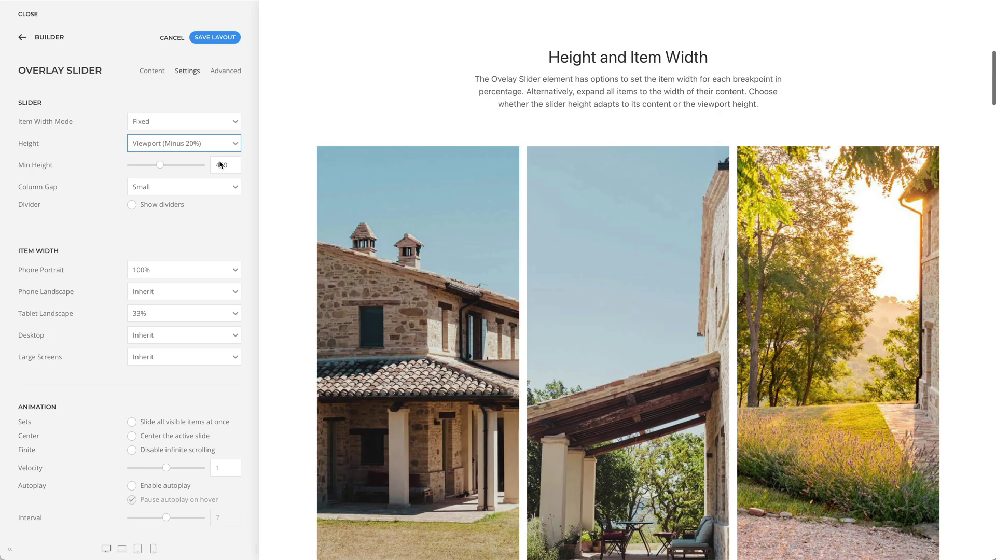
scroll(271, 166, down, 2)
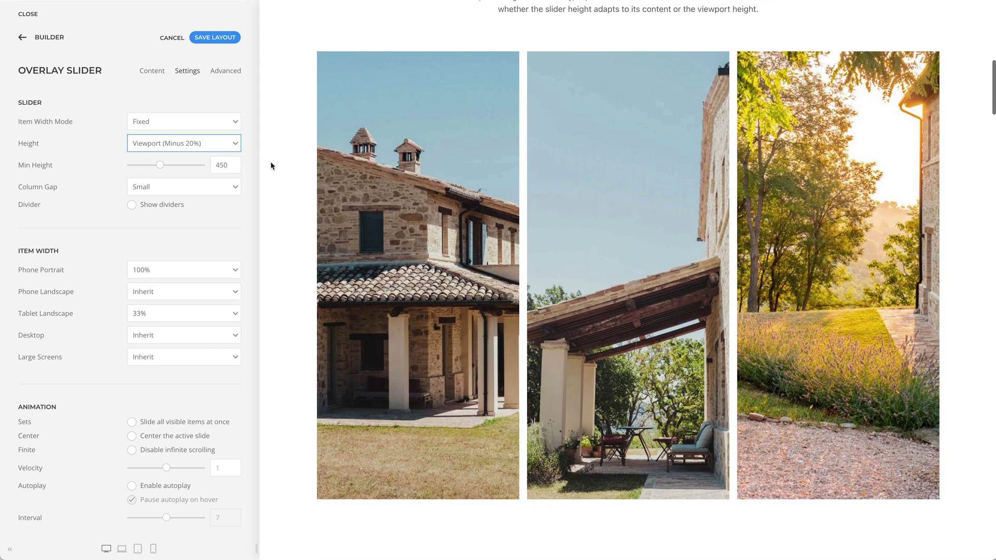
click(218, 144)
click(215, 122)
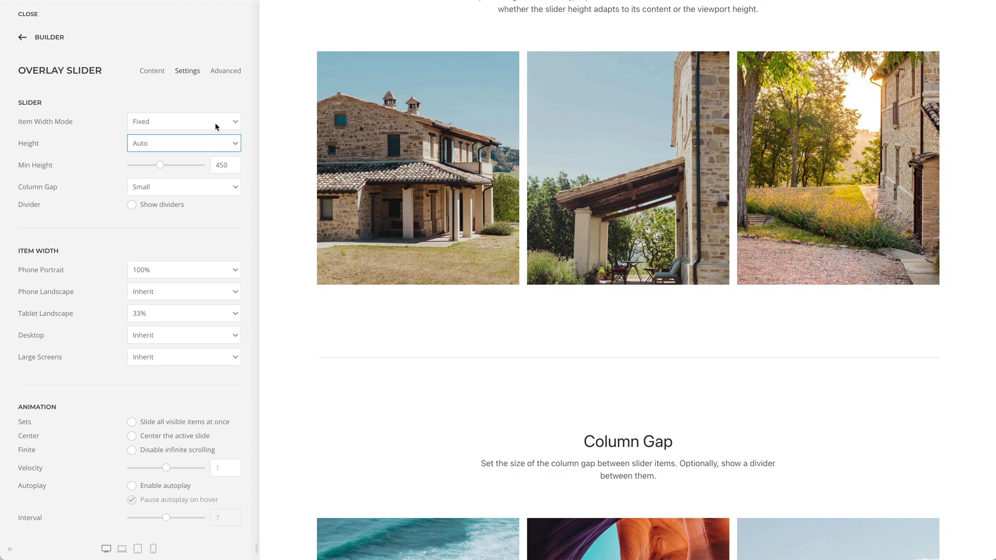
click(216, 125)
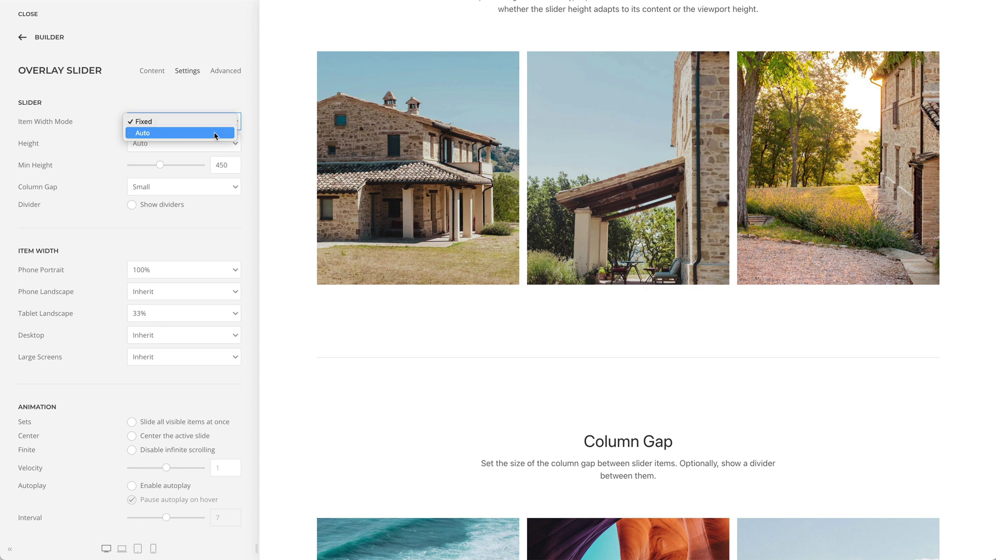
Set Item Width Mode to Auto and page the slider forward three slides.
click(215, 134)
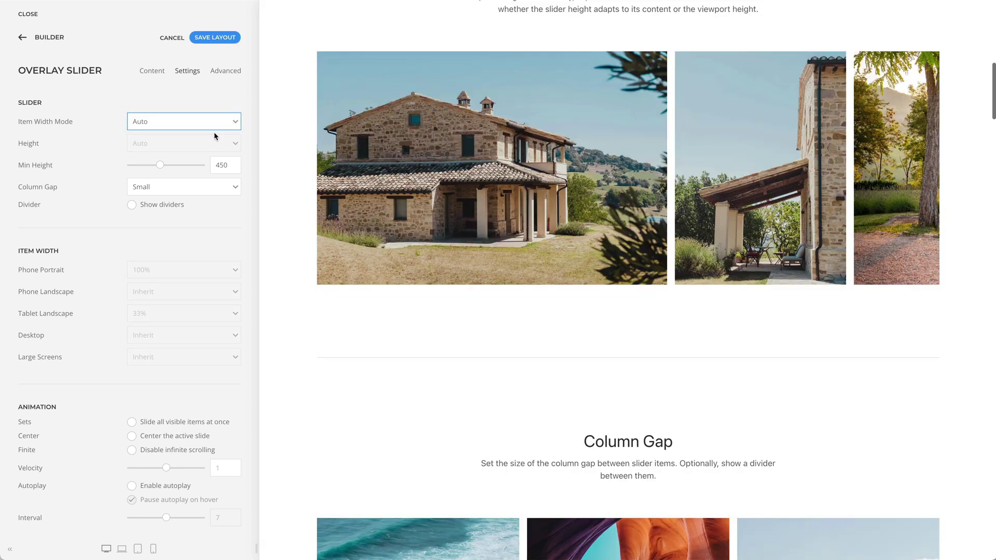
click(915, 168)
click(915, 168)
click(915, 167)
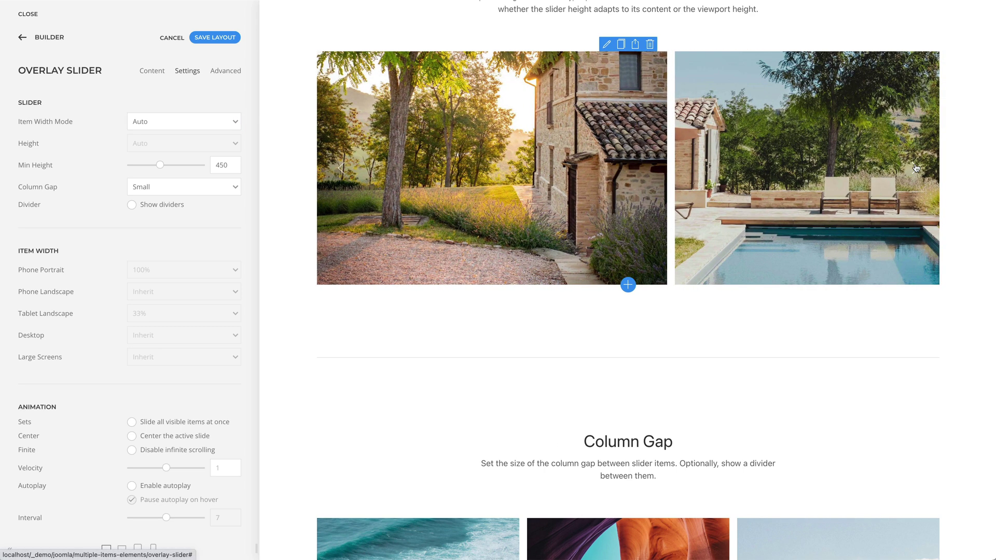
Scroll down and open the Column Gap slider for editing.
scroll(764, 171, down, 5)
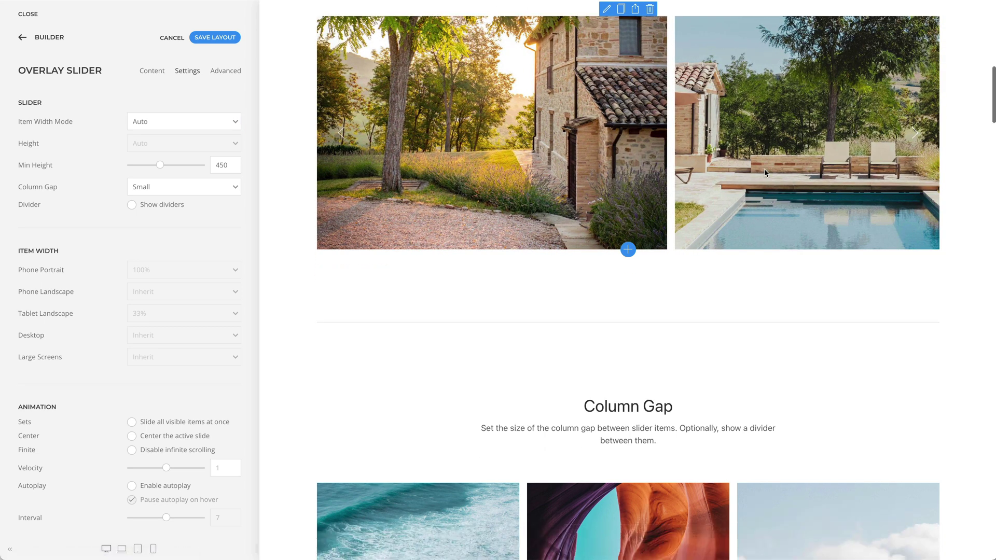
scroll(764, 174, down, 3)
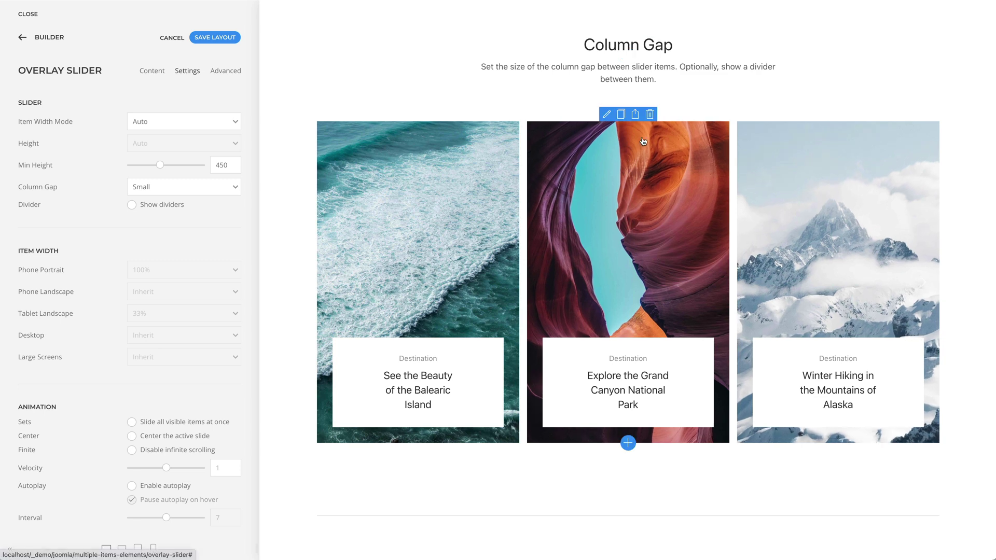
click(606, 115)
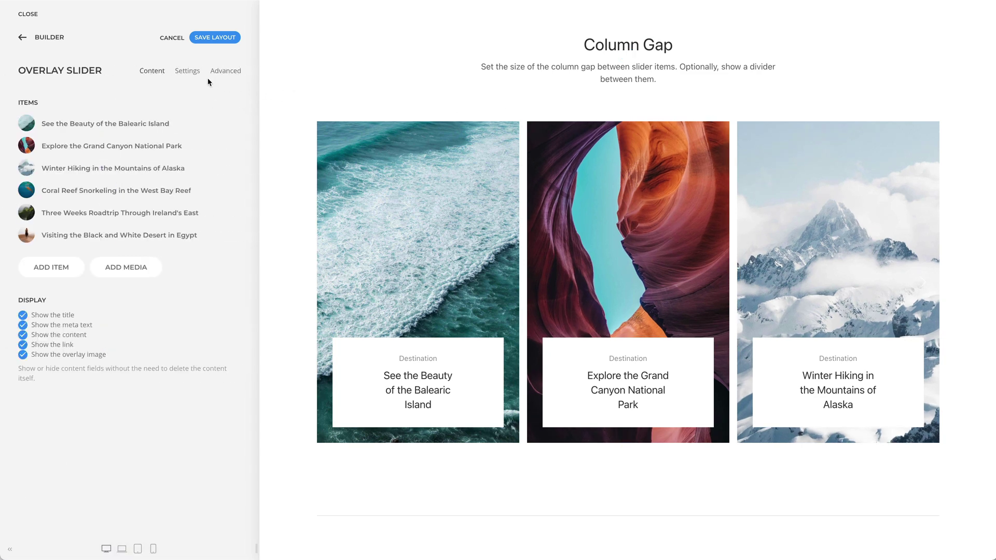
Check the Column Gap slider's gap options, keeping the gap at Small.
click(187, 72)
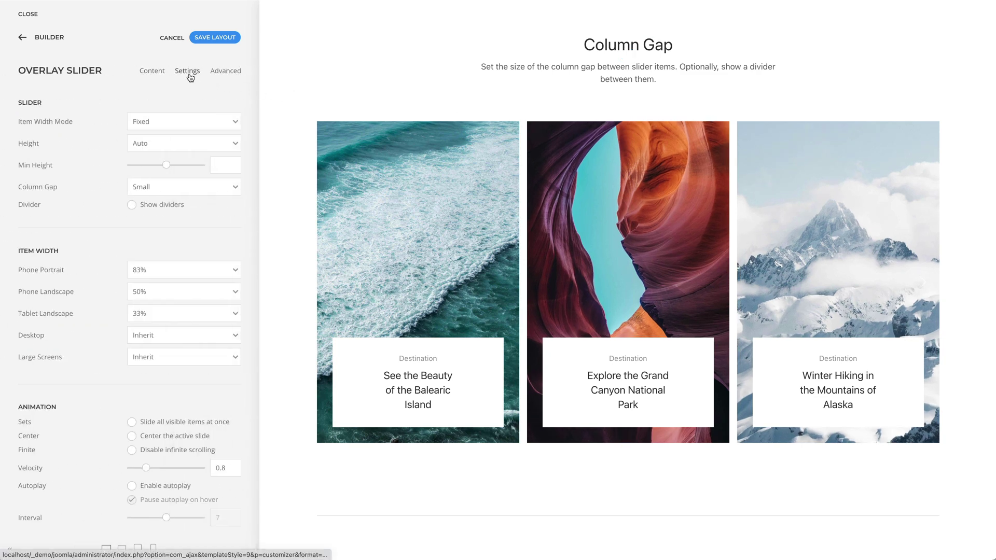
click(210, 187)
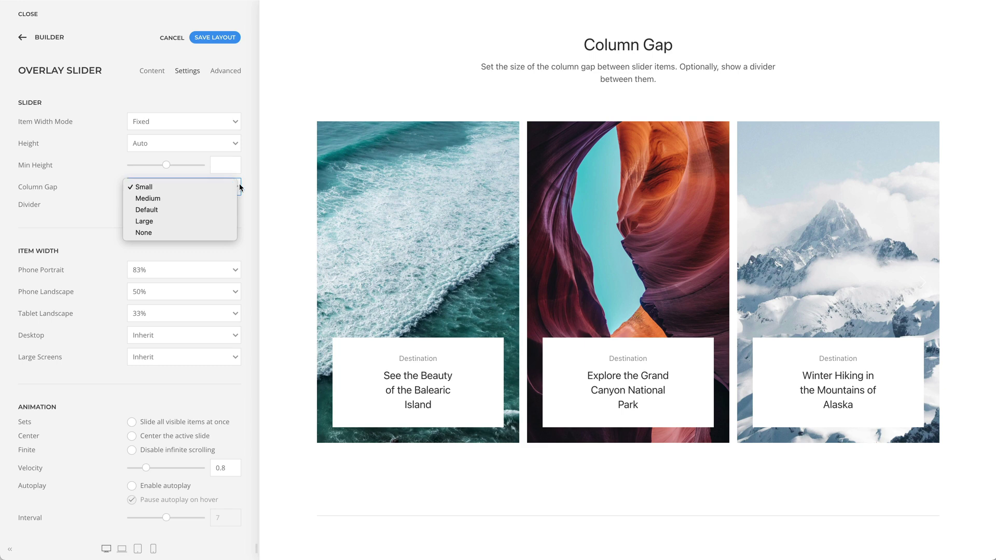
click(276, 185)
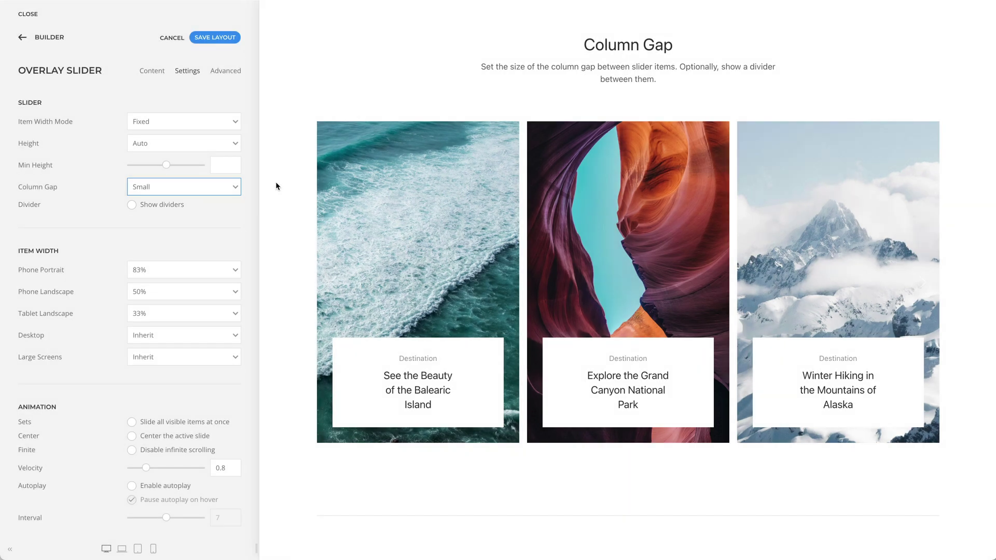
Open the Slide All Items slider's settings.
scroll(276, 185, down, 9)
scroll(276, 186, down, 2)
mouse_move(605, 154)
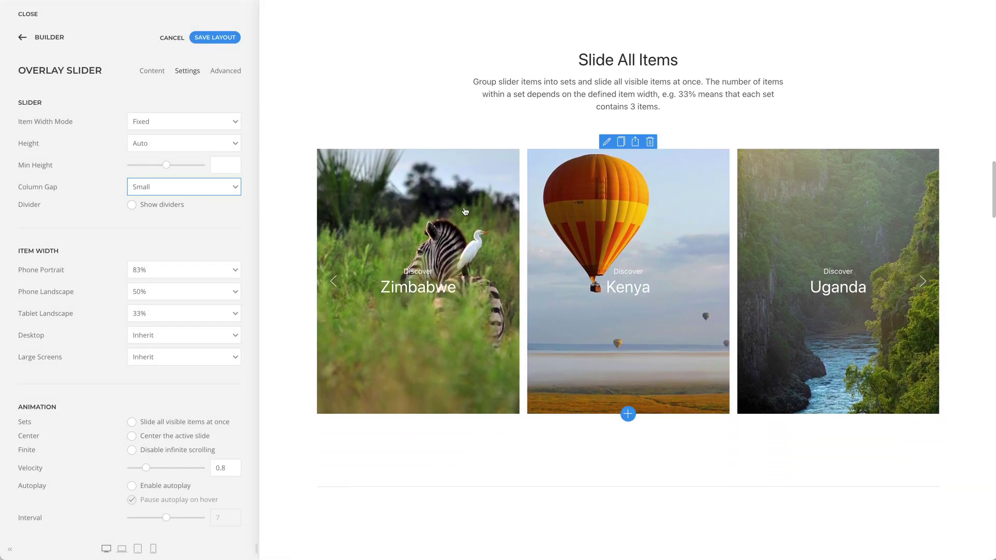
click(606, 141)
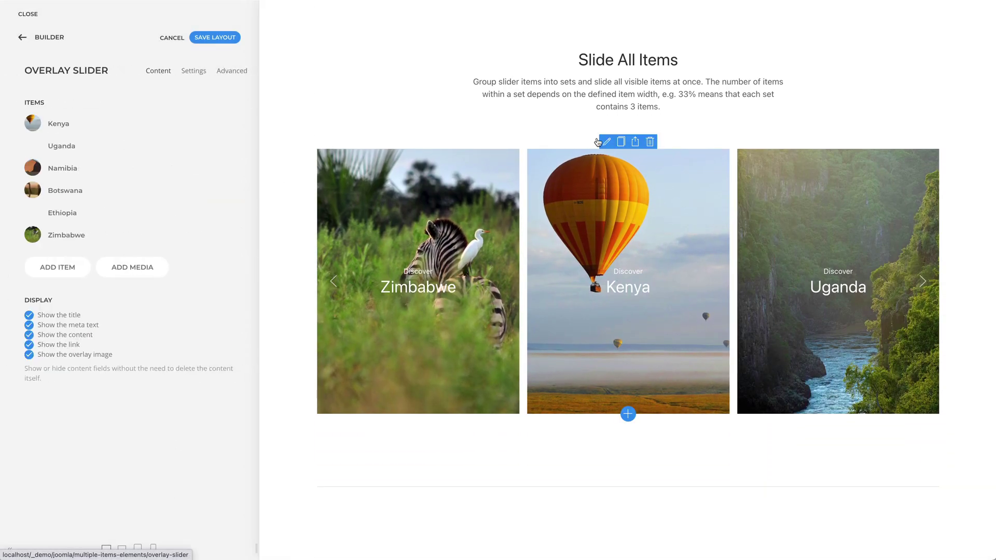
click(191, 73)
scroll(192, 112, down, 5)
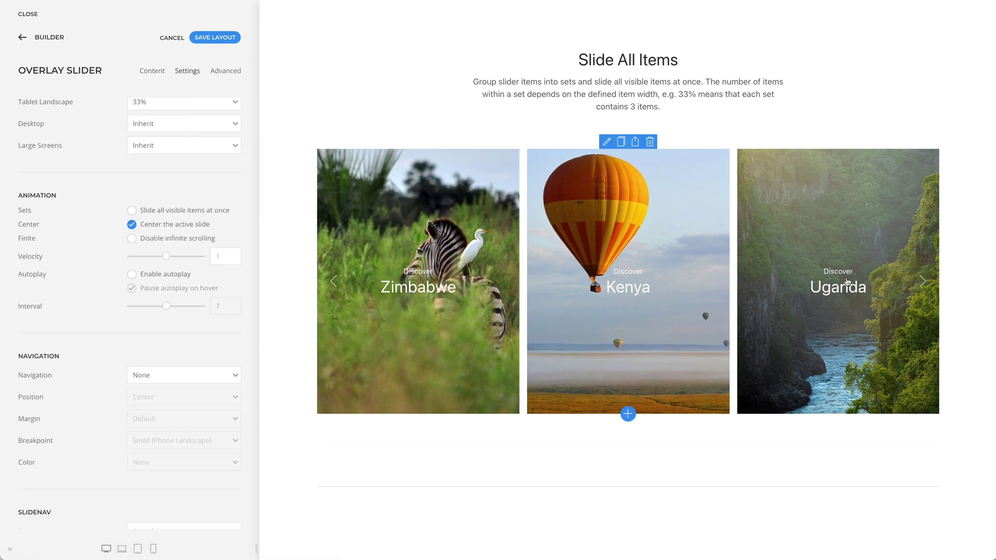
Enable Sets 'Slide all visible items at once' and page the slider by full sets of three.
click(923, 281)
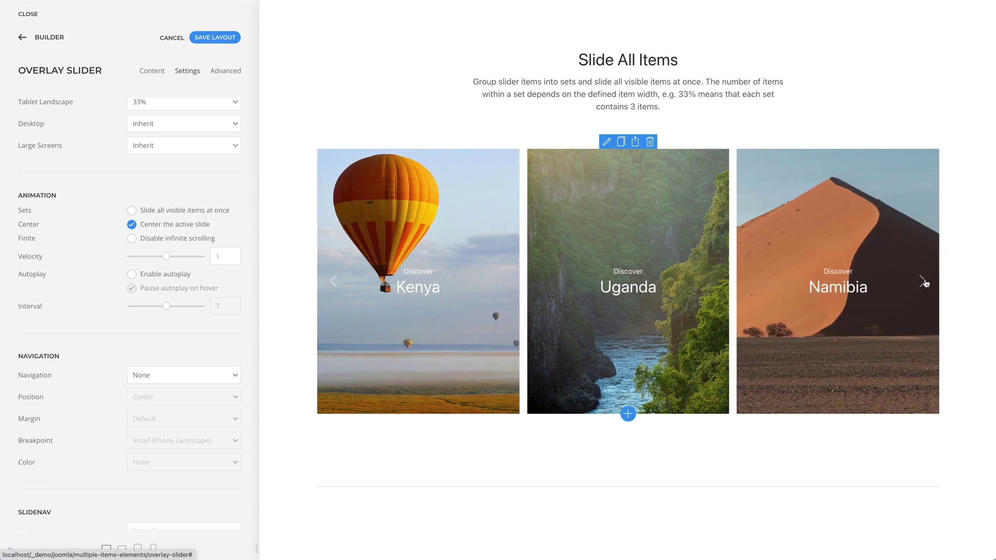
click(923, 282)
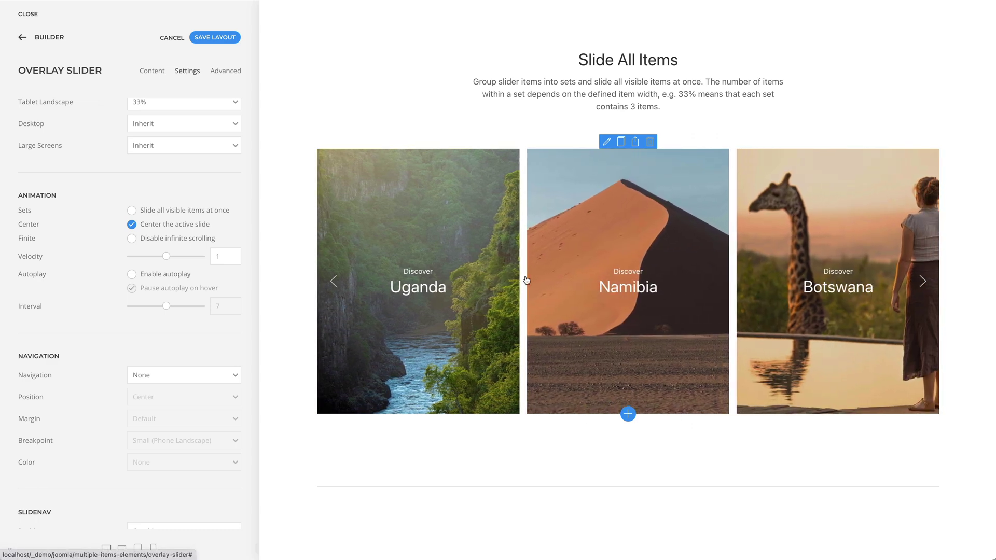
click(225, 211)
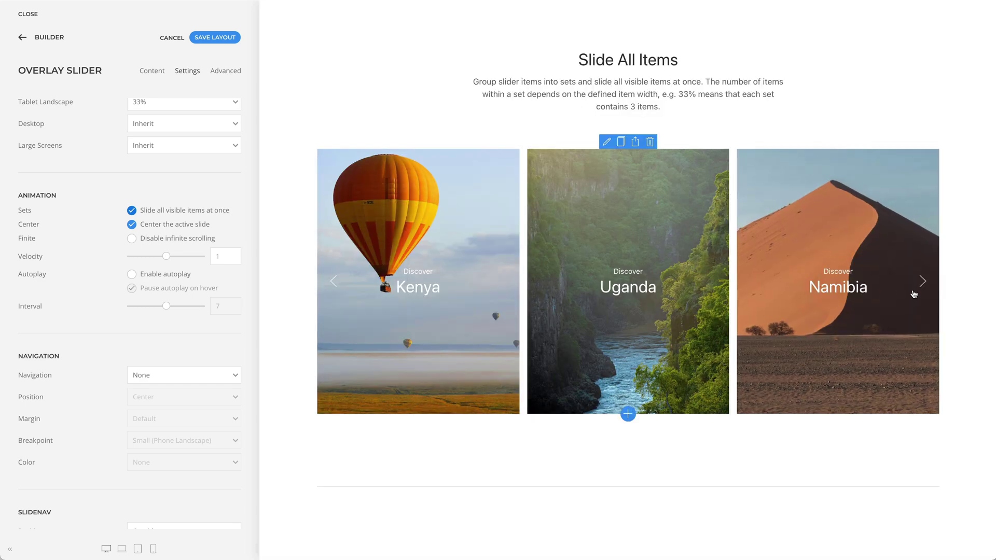
click(923, 285)
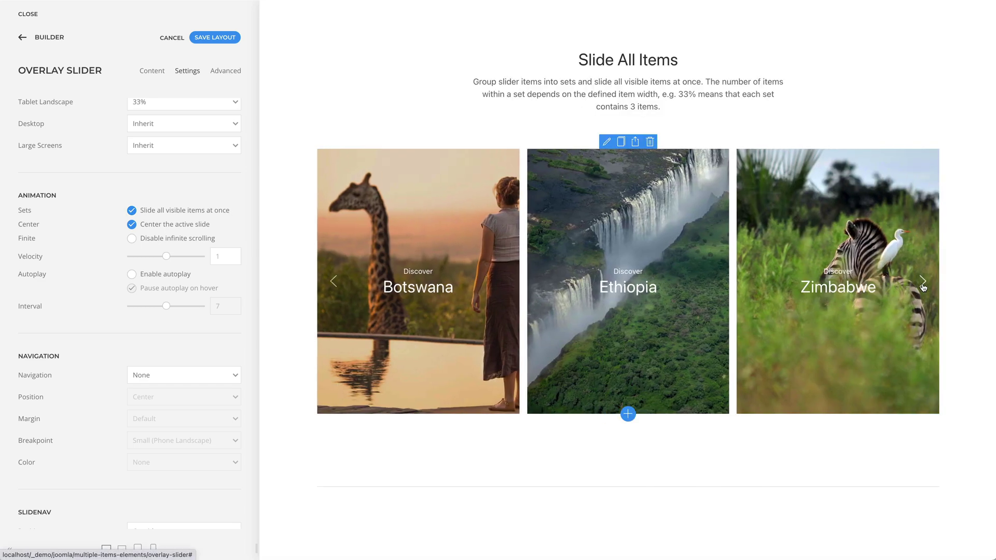
click(923, 284)
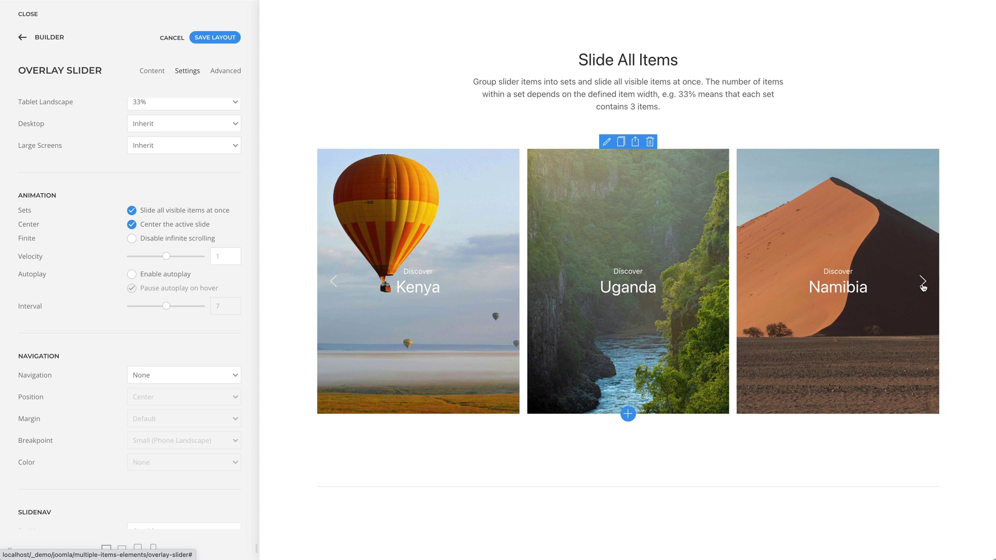
scroll(236, 249, up, 3)
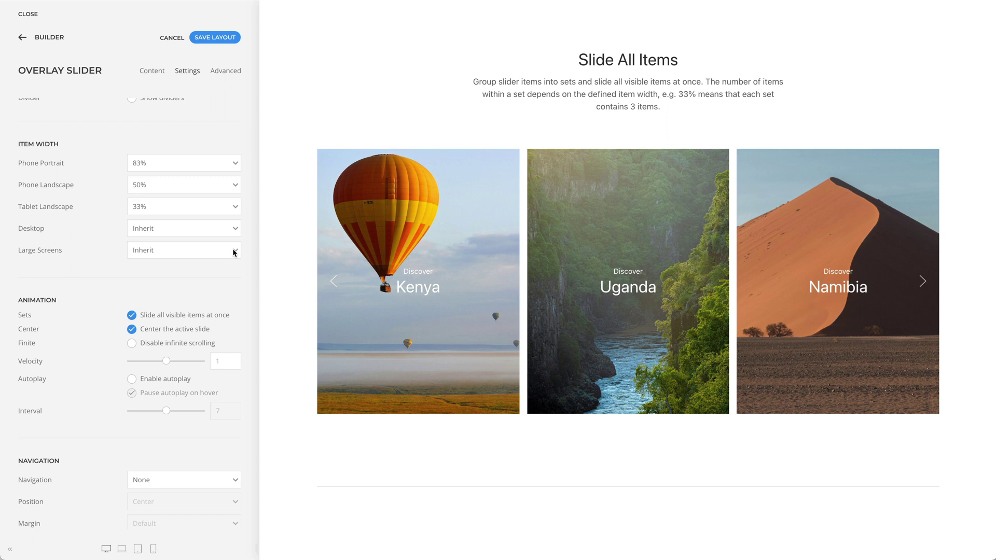
Open the Animation section slider's settings.
scroll(274, 250, down, 8)
scroll(274, 249, down, 1)
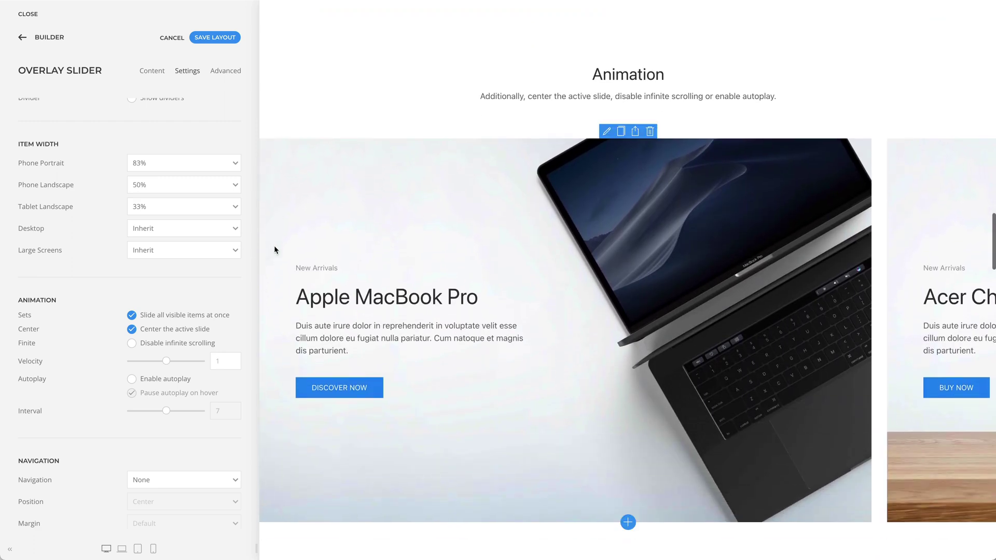
click(606, 133)
click(187, 71)
Enable Center the active slide and autoplay at a 7-second interval, pausing on hover.
scroll(186, 124, down, 6)
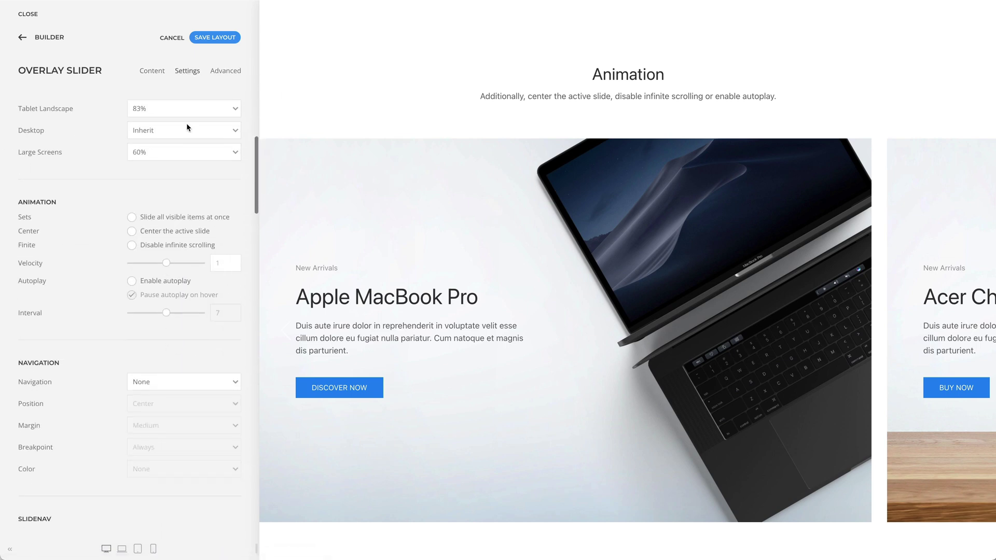
click(133, 232)
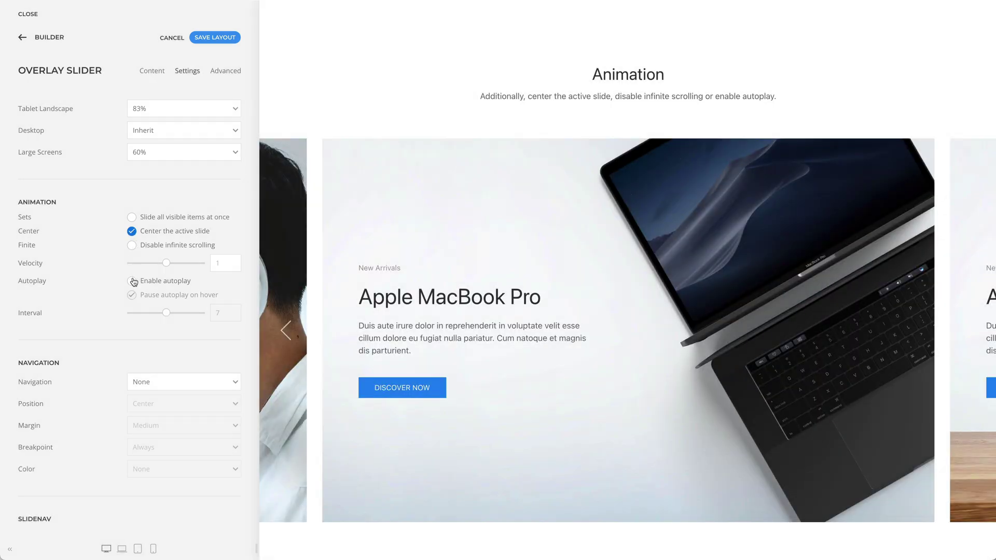
click(133, 281)
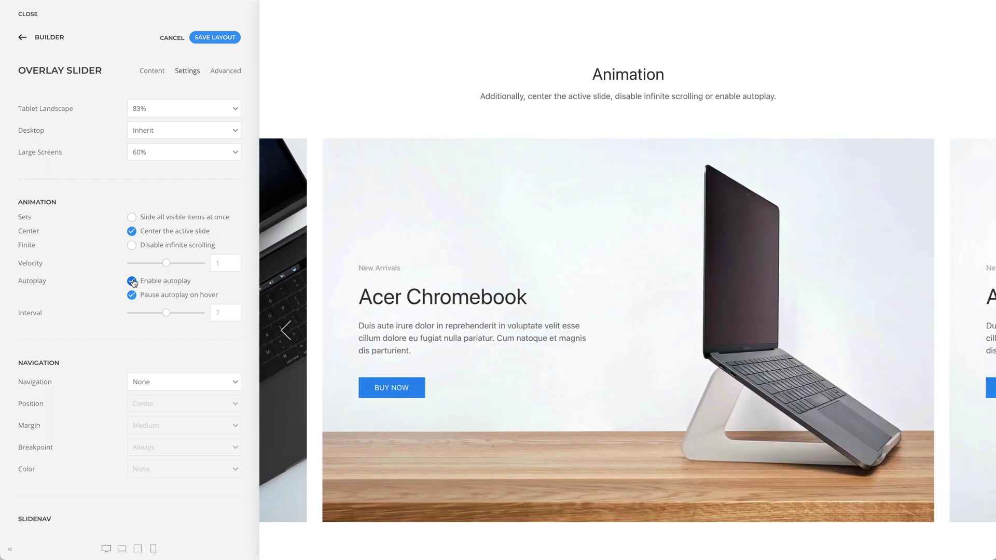
scroll(360, 272, down, 8)
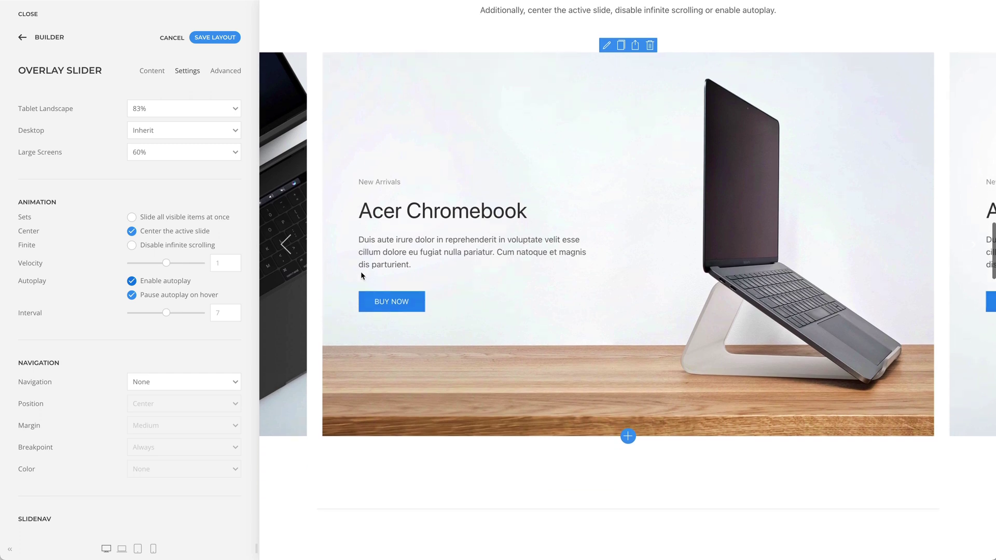
scroll(361, 276, down, 5)
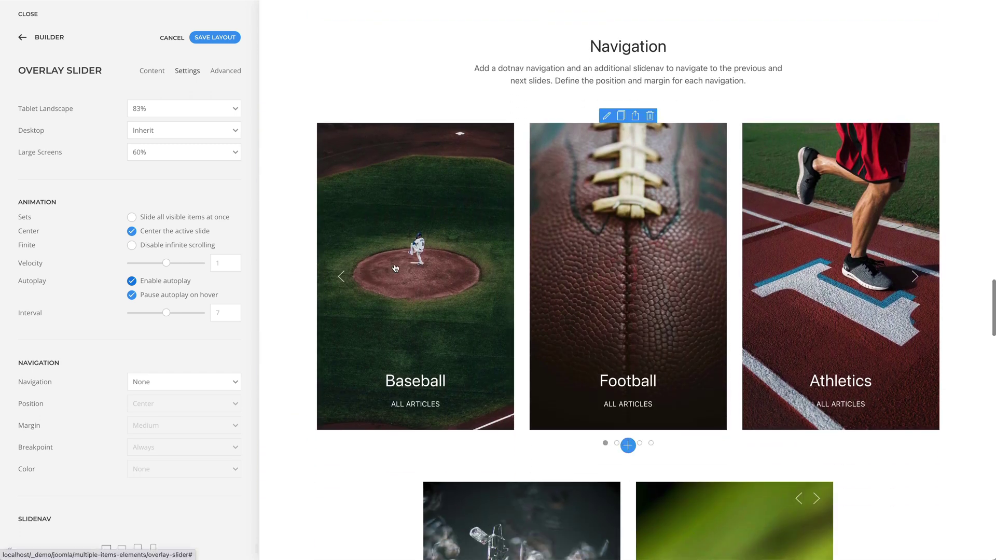
Open the Navigation section slider's settings.
click(606, 115)
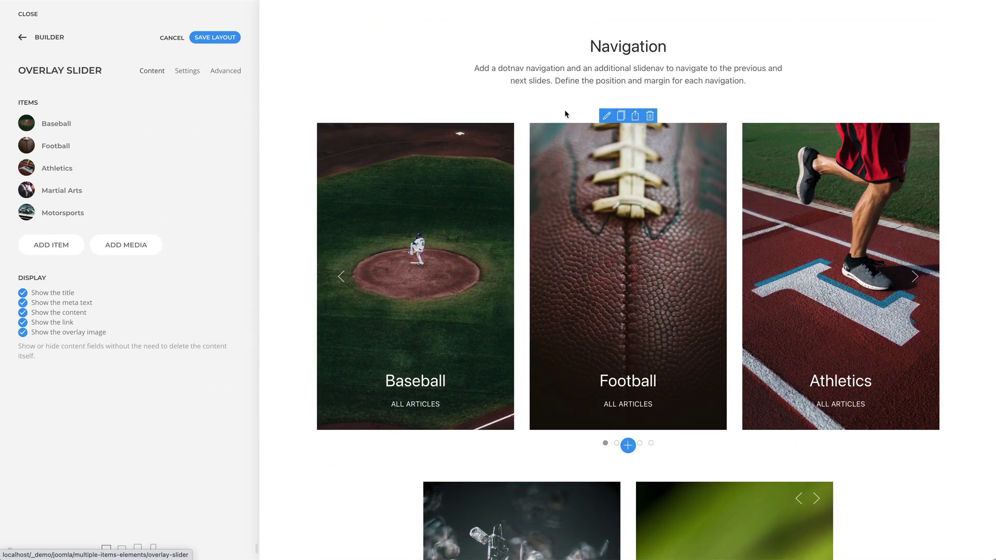
click(195, 73)
scroll(195, 151, down, 5)
scroll(195, 155, down, 5)
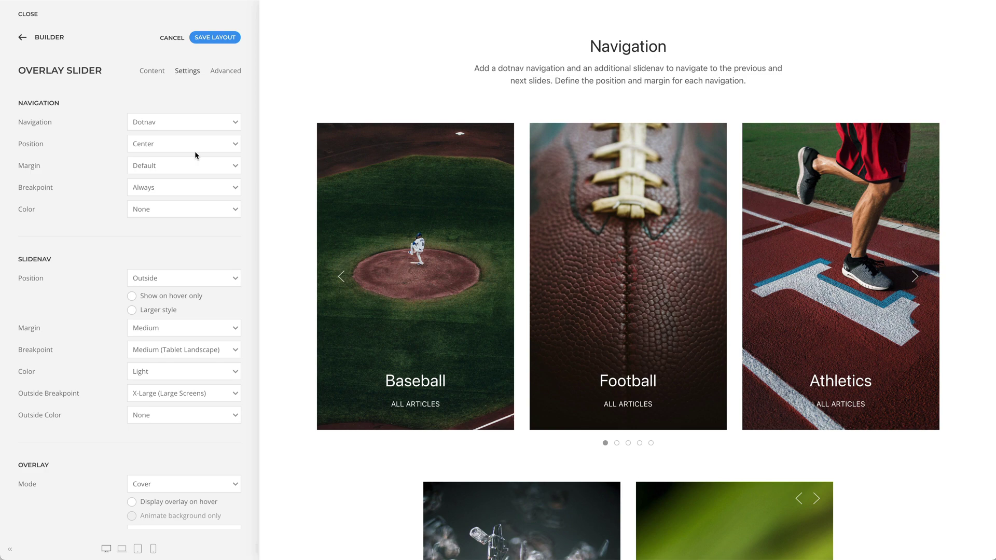
Set Navigation to Dotnav (Center) and Slidenav to Outside, then step back two slides to Martial Arts.
click(197, 122)
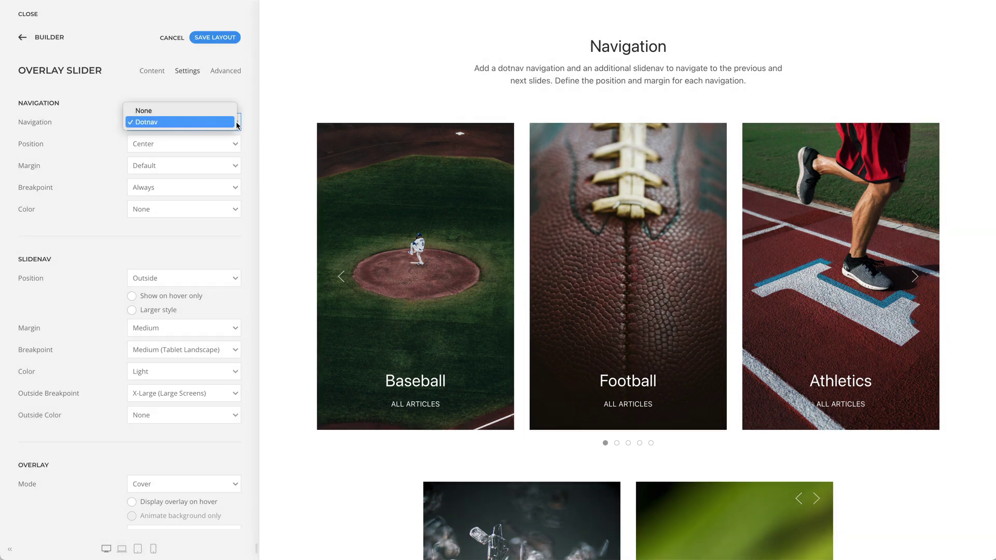
click(197, 124)
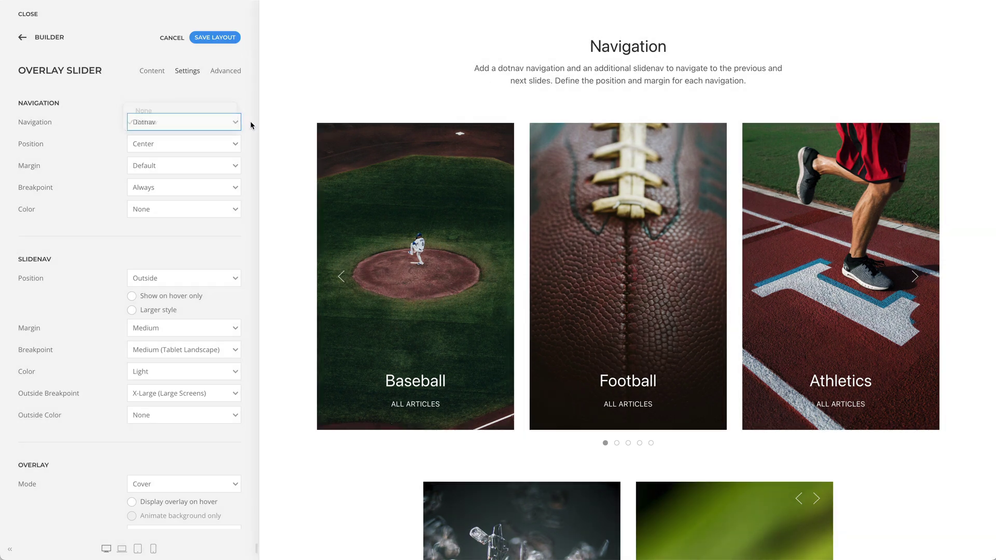
click(221, 278)
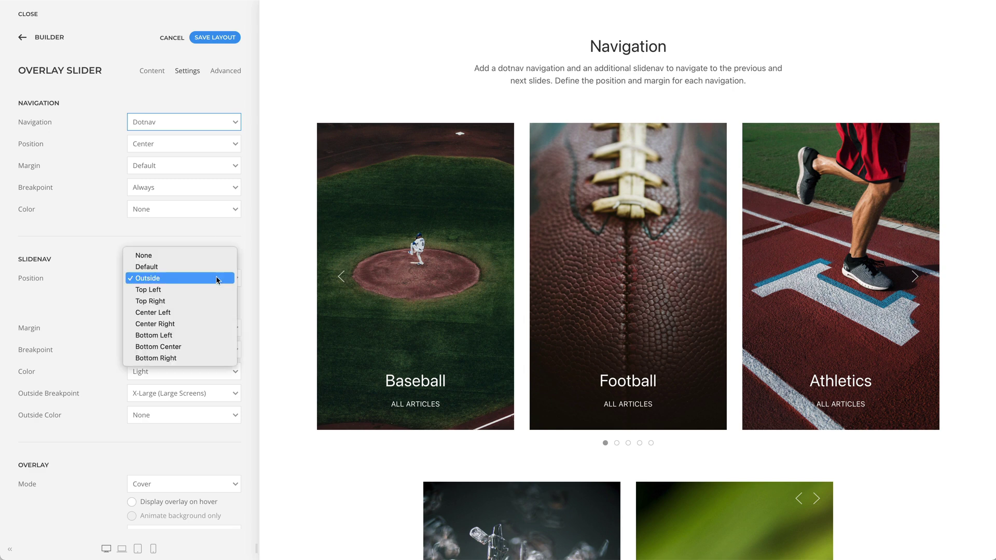
click(248, 278)
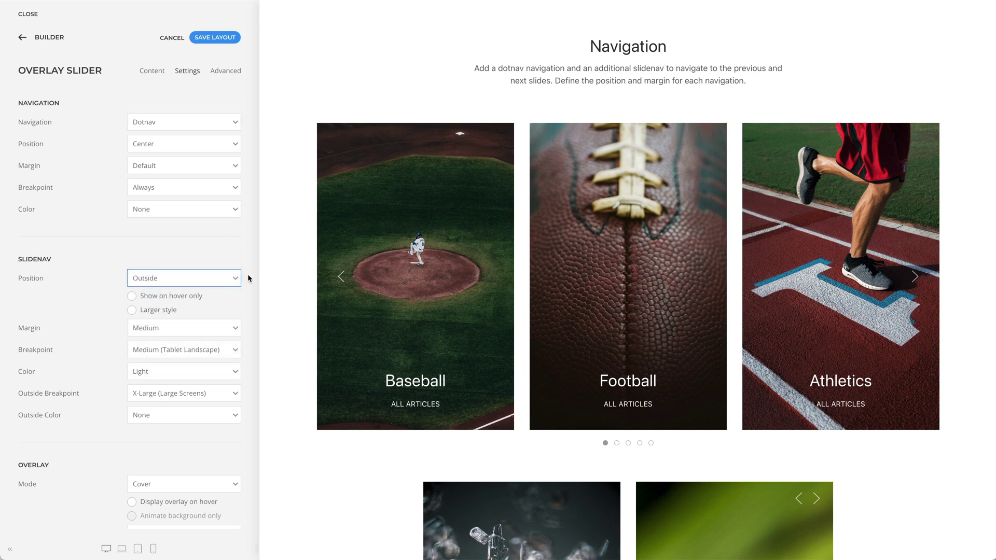
click(341, 278)
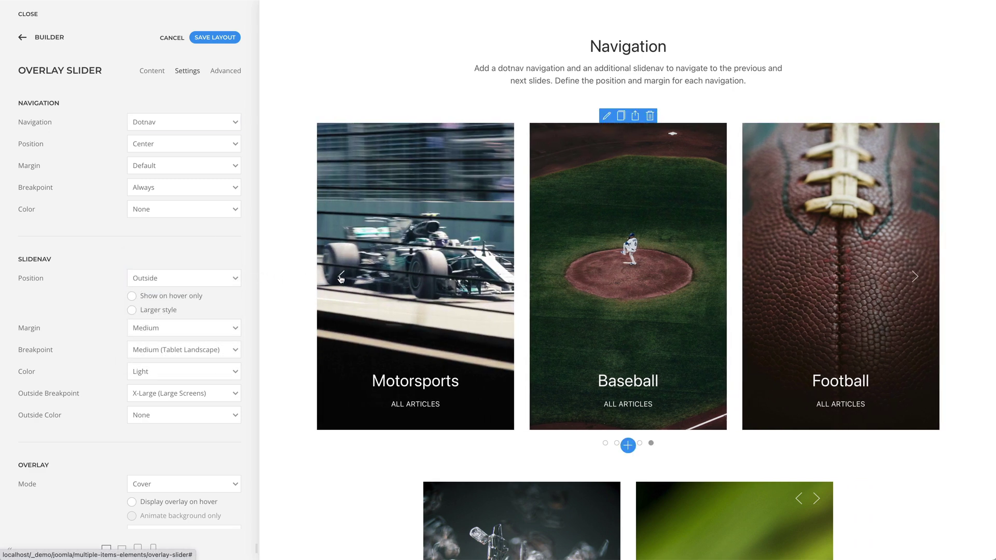
click(340, 278)
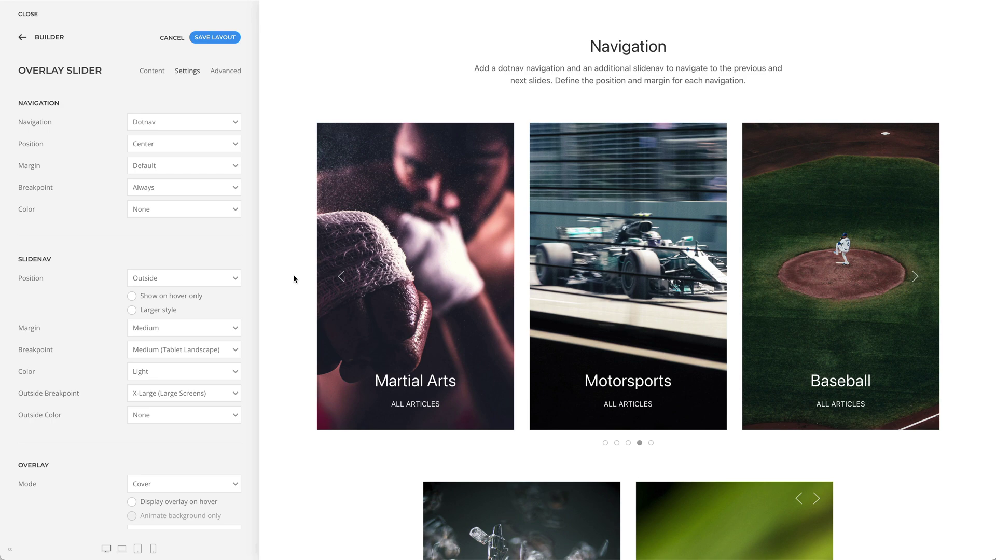
Page the left two-card slider forward and advance the right slider twice to Human & Health and Humanities.
scroll(293, 279, down, 7)
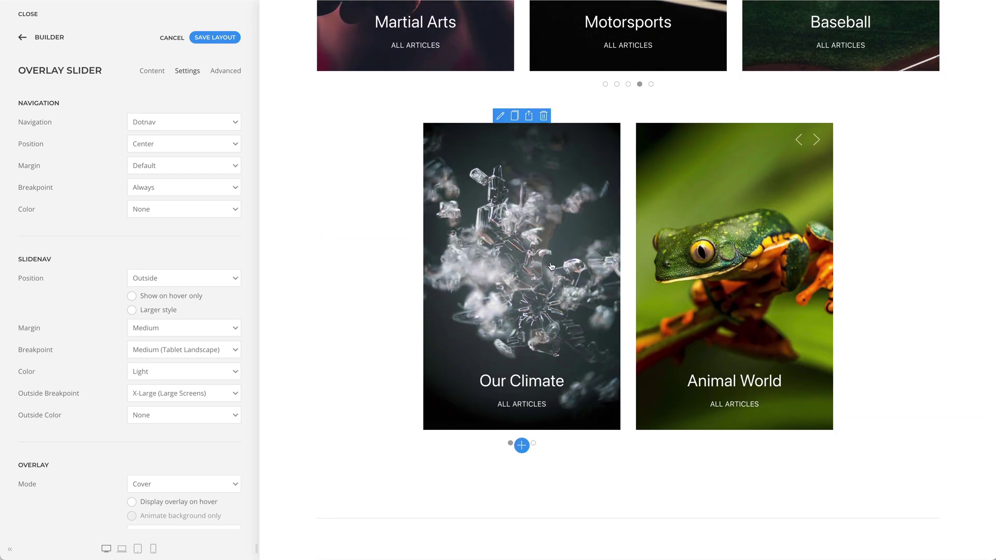
mouse_move(545, 265)
mouse_down()
mouse_move(479, 271)
mouse_move(499, 276)
mouse_up()
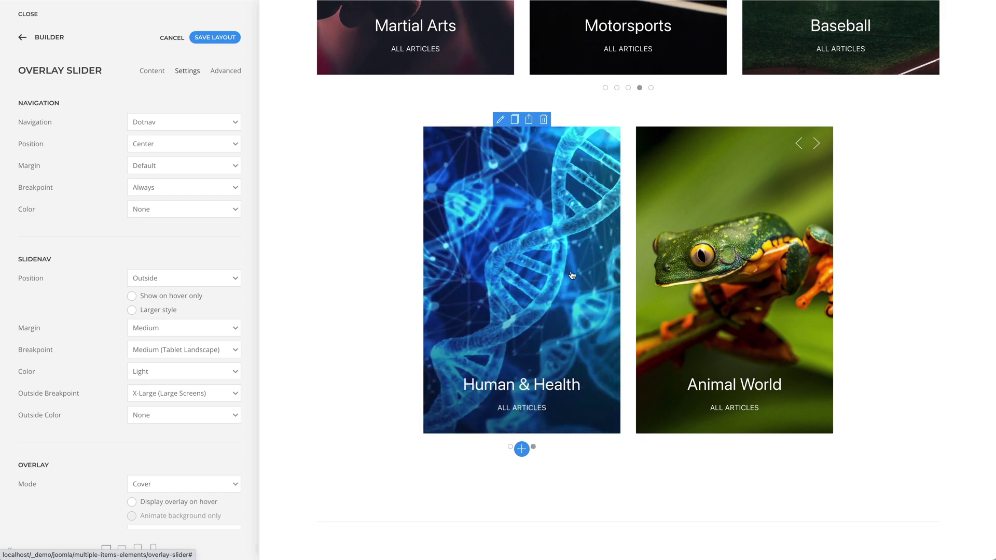
click(814, 145)
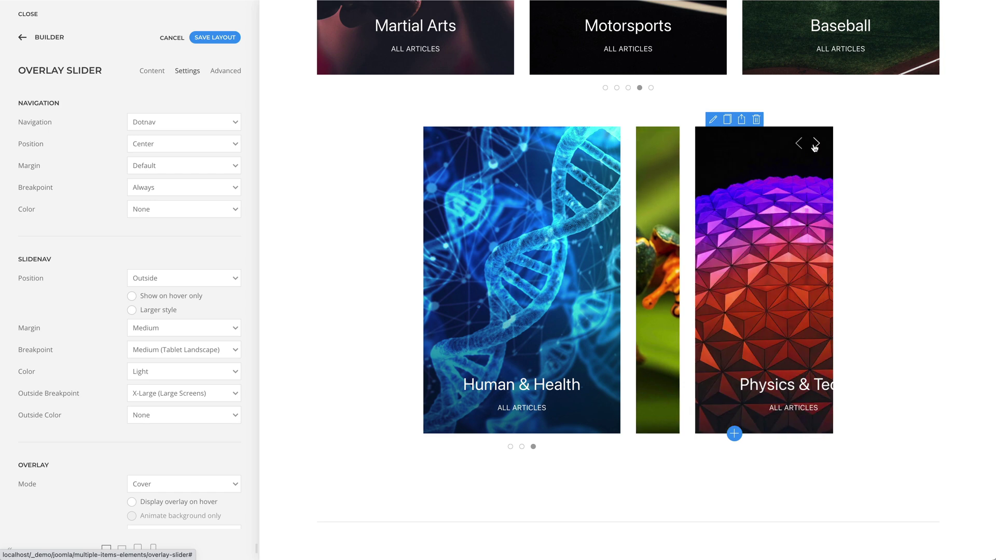
click(814, 145)
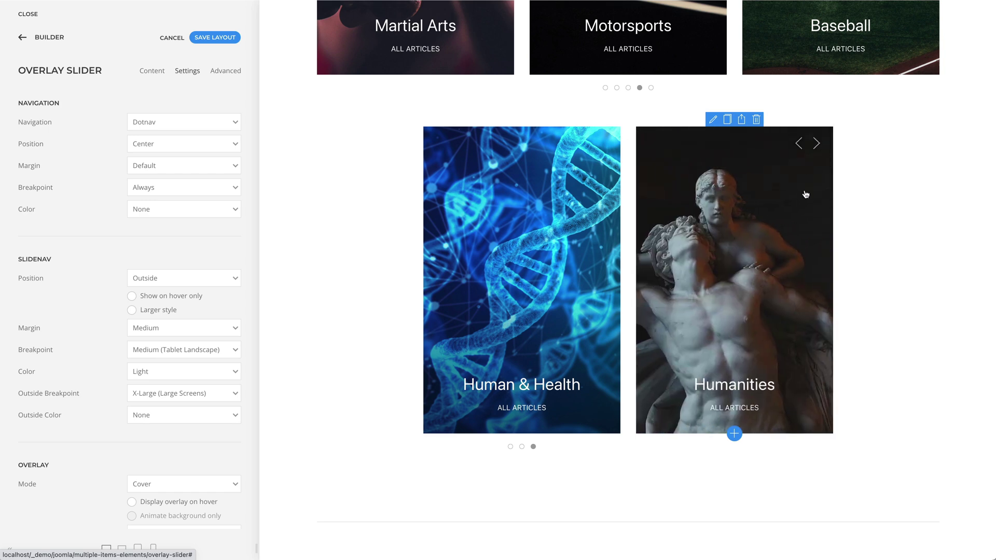
scroll(807, 189, down, 10)
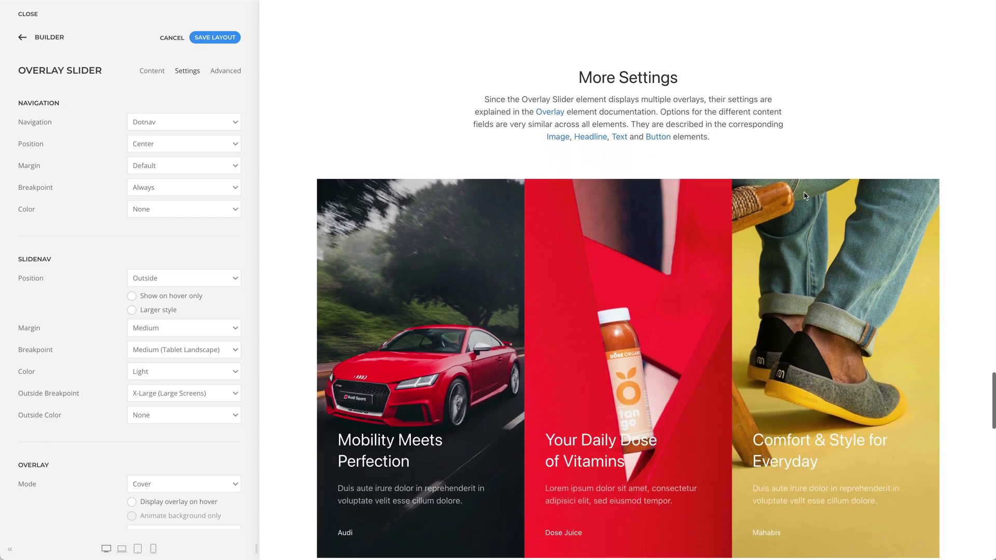
Move the product slider to the Juice, Mahabis and Nike slide, then advance the sneaker slider one slide.
scroll(805, 196, down, 1)
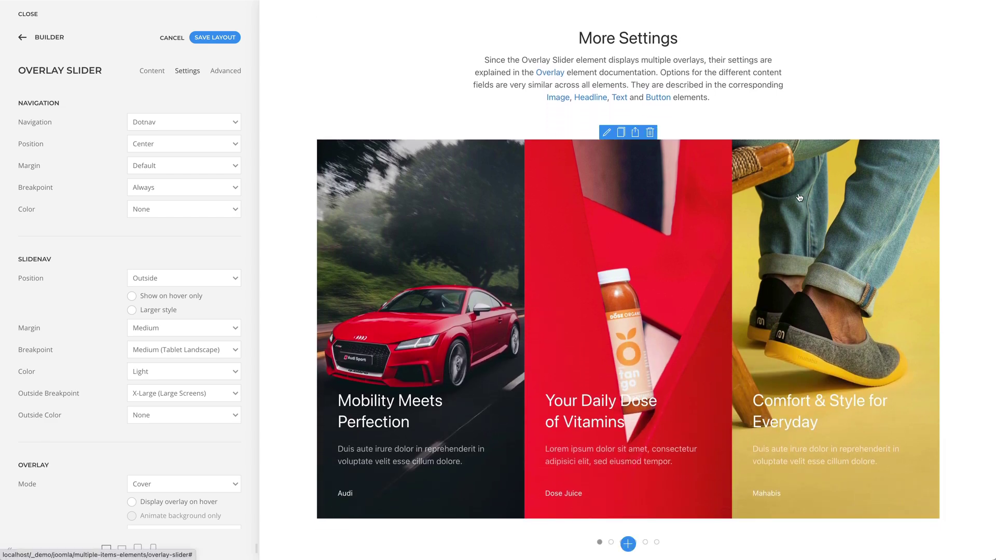
drag(800, 197, 708, 205)
scroll(708, 205, down, 5)
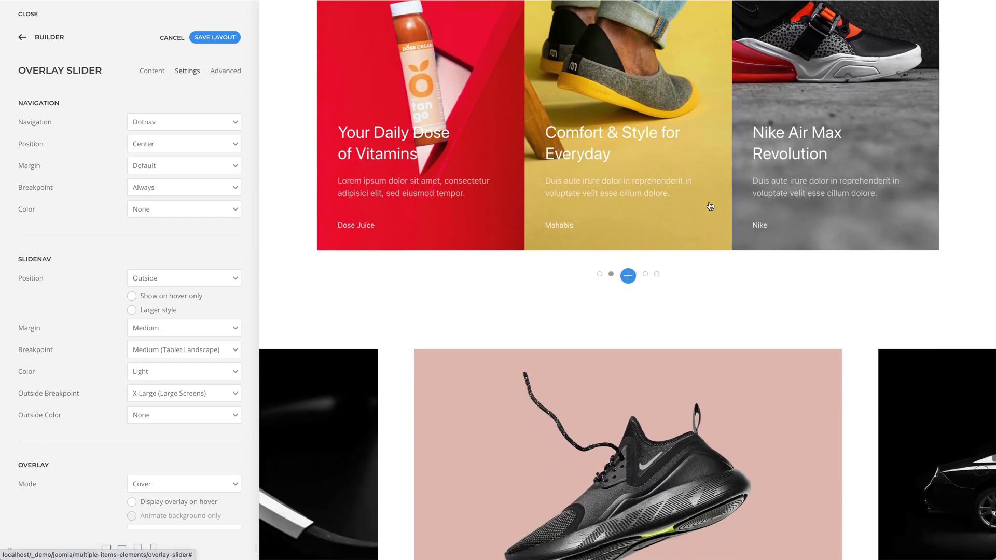
scroll(709, 206, down, 6)
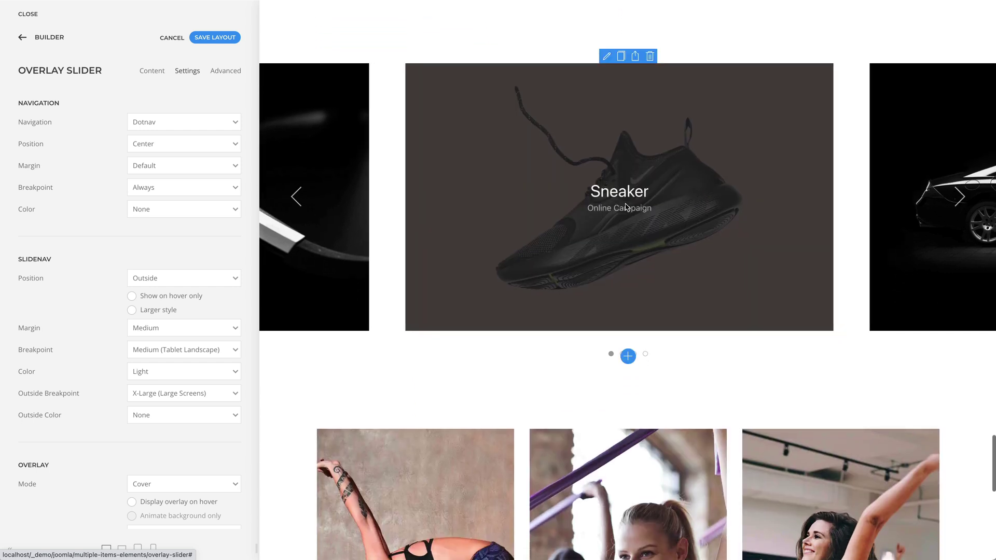
drag(626, 207, 613, 208)
scroll(614, 208, down, 6)
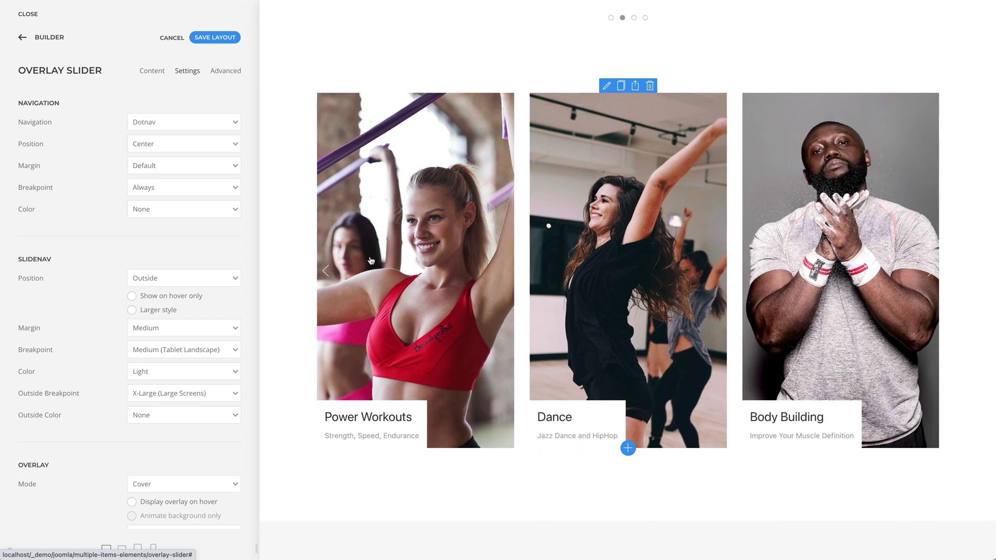
scroll(246, 258, down, 6)
scroll(246, 258, down, 1)
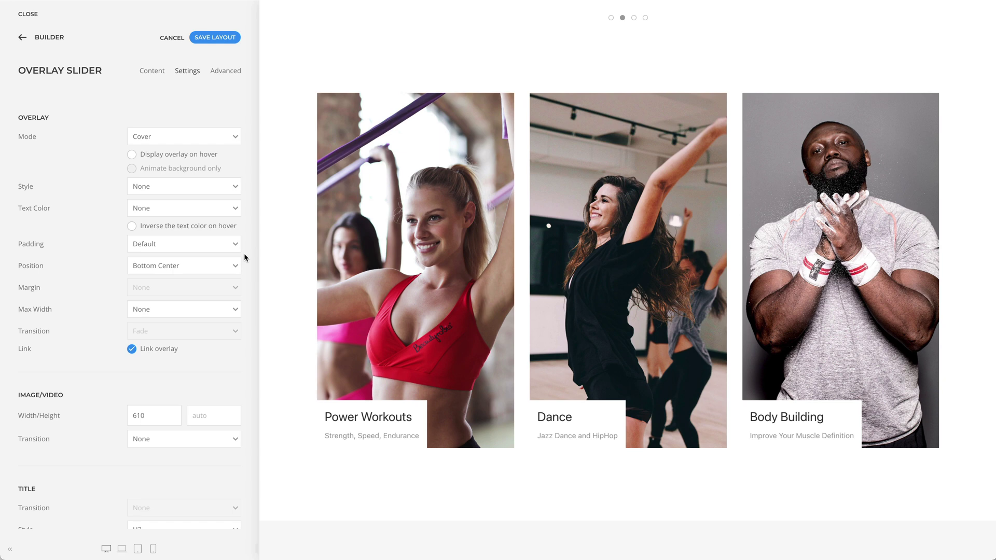
scroll(246, 258, down, 5)
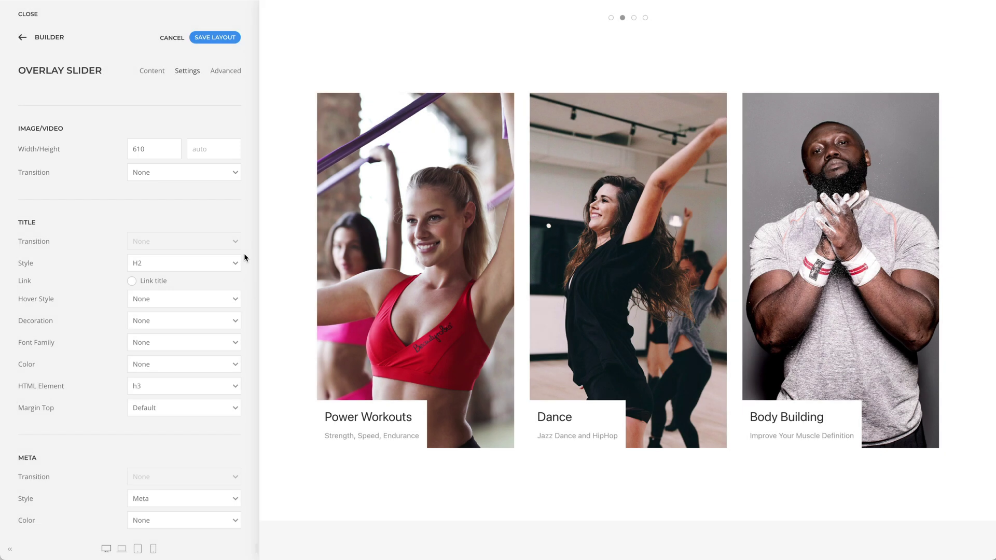
scroll(246, 258, down, 8)
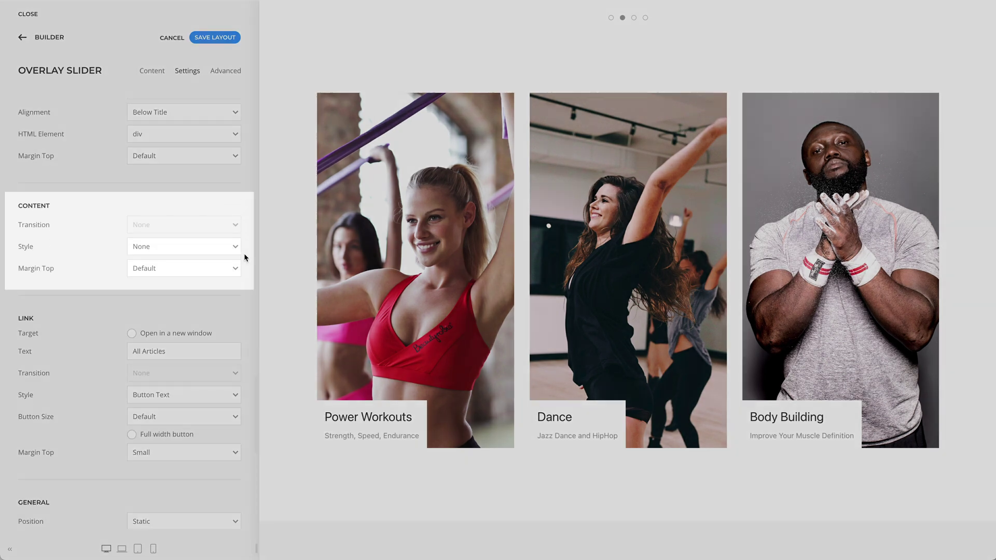